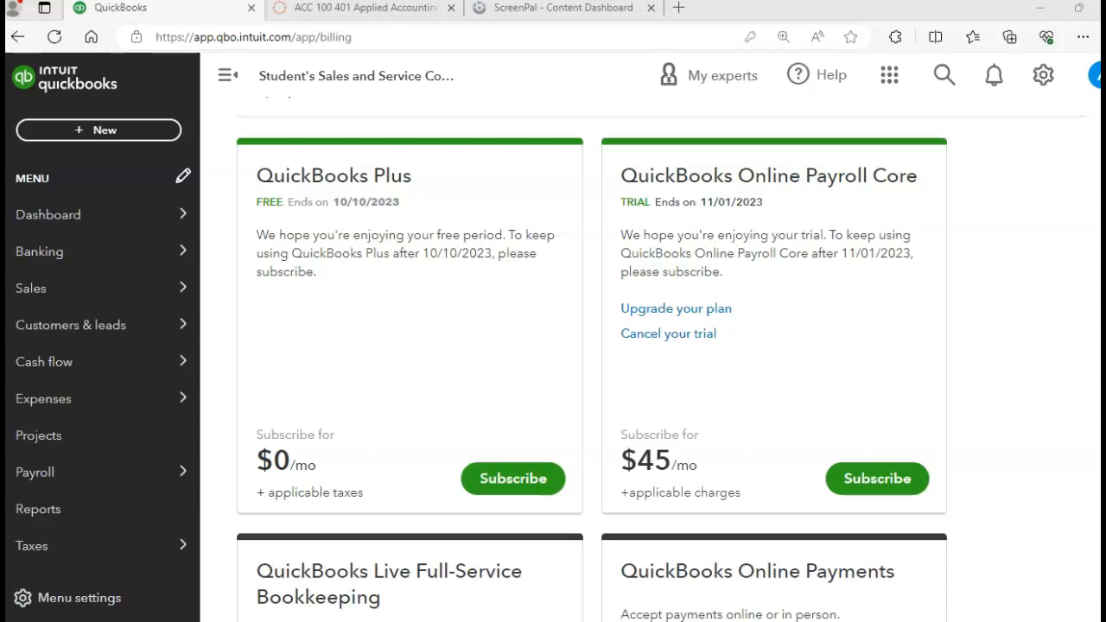
Open the payroll tax payments page of the Payroll Tax Center.
scroll(1081, 337, down, 1)
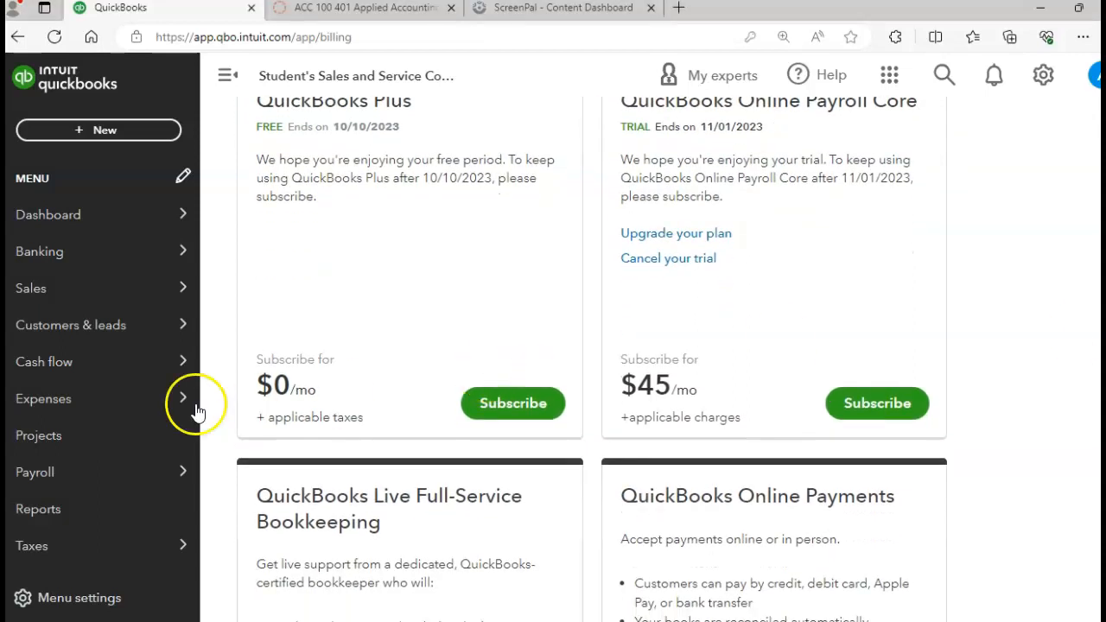
mouse_move(17, 552)
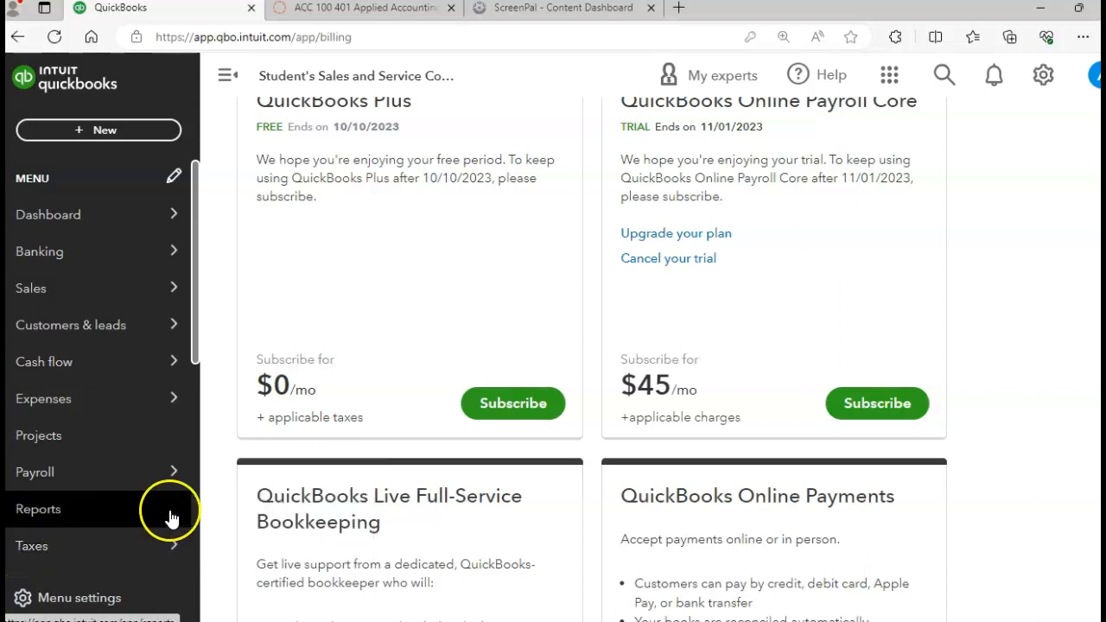
click(229, 511)
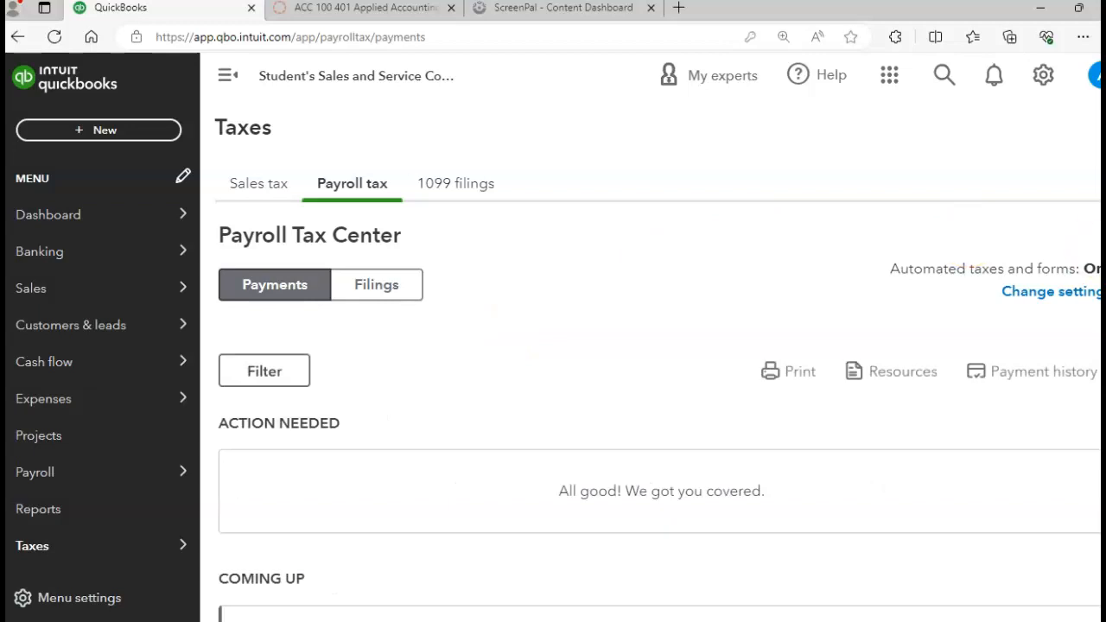
Examine the upcoming payroll tax payments, checking each tax's period, due date and accrued amount.
scroll(660, 412, down, 4)
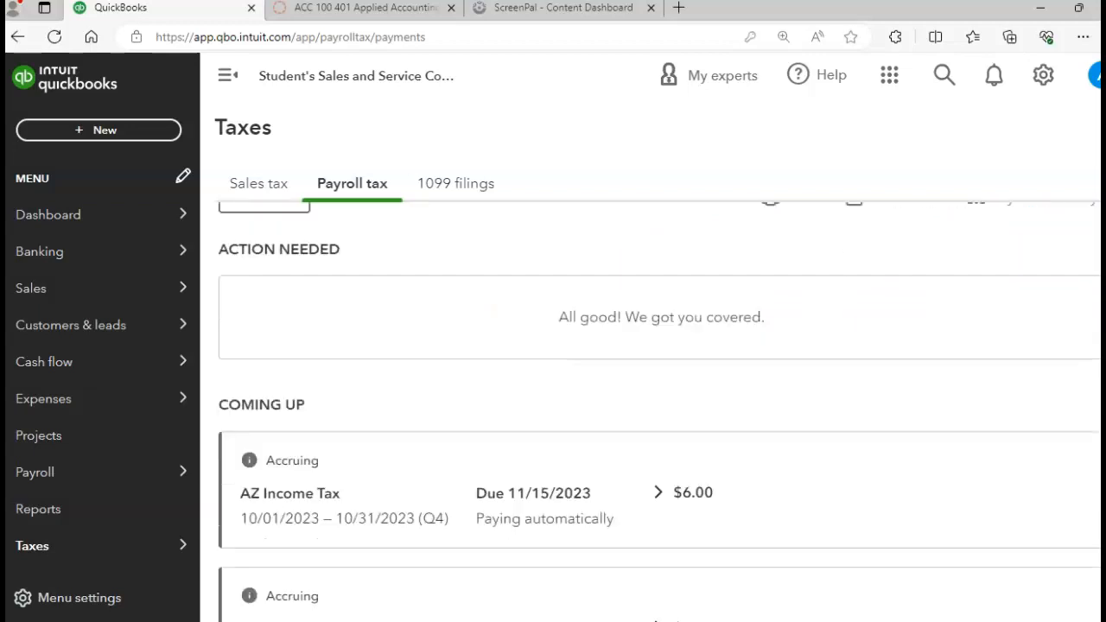
scroll(659, 412, down, 2)
scroll(660, 411, up, 2)
scroll(660, 412, up, 1)
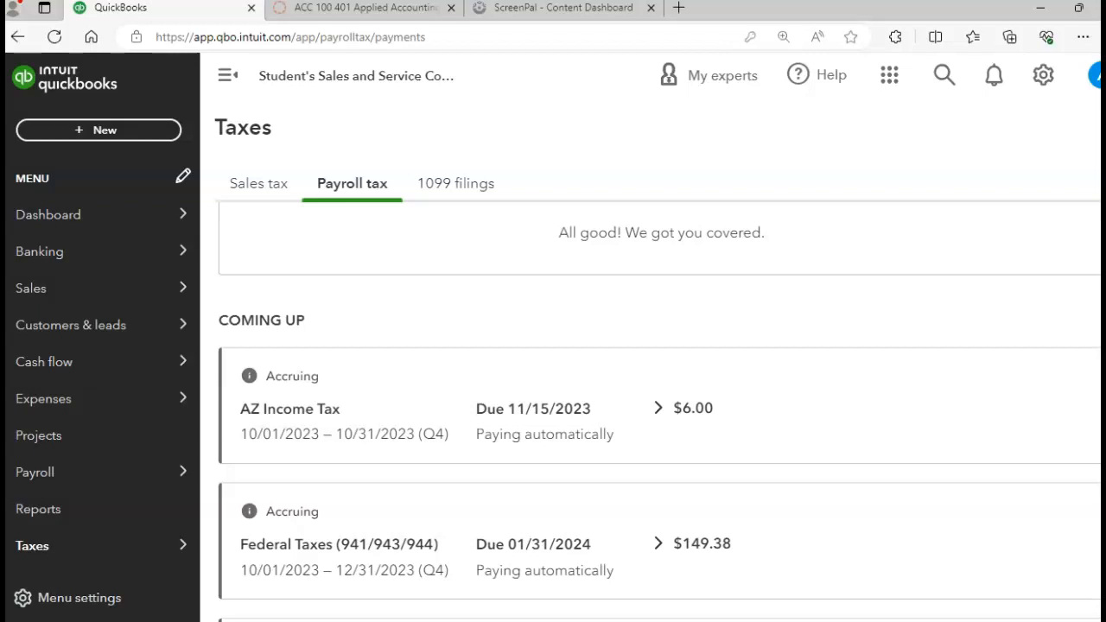
scroll(660, 421, down, 3)
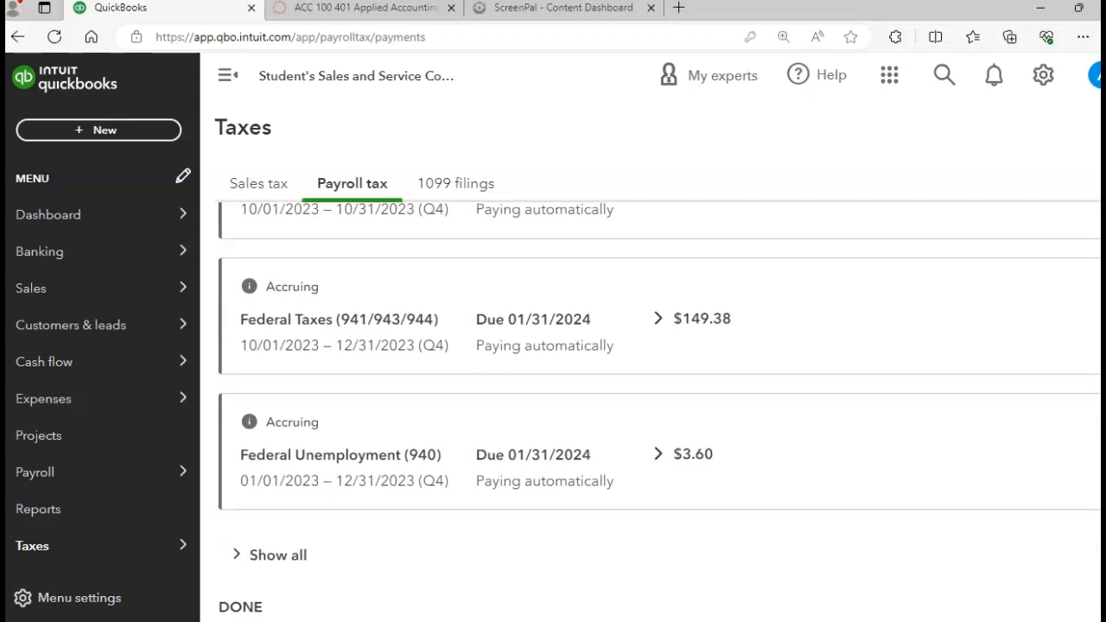
scroll(660, 417, down, 4)
scroll(660, 417, down, 1)
scroll(962, 475, up, 3)
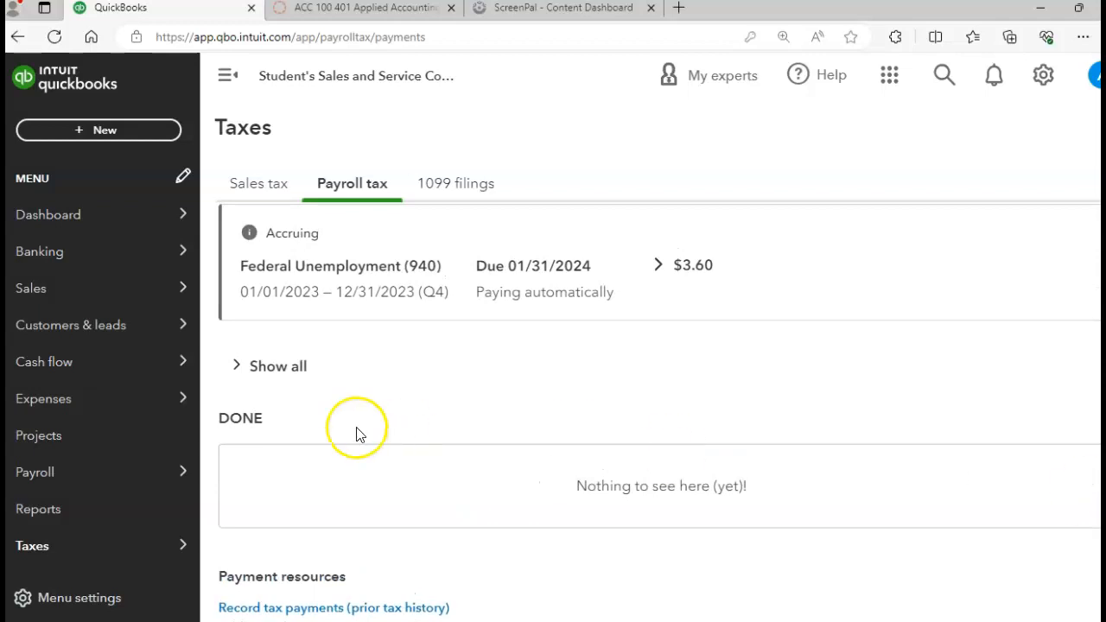
Expand the upcoming payments list to show all payroll taxes and review the full list and payment resources.
click(268, 367)
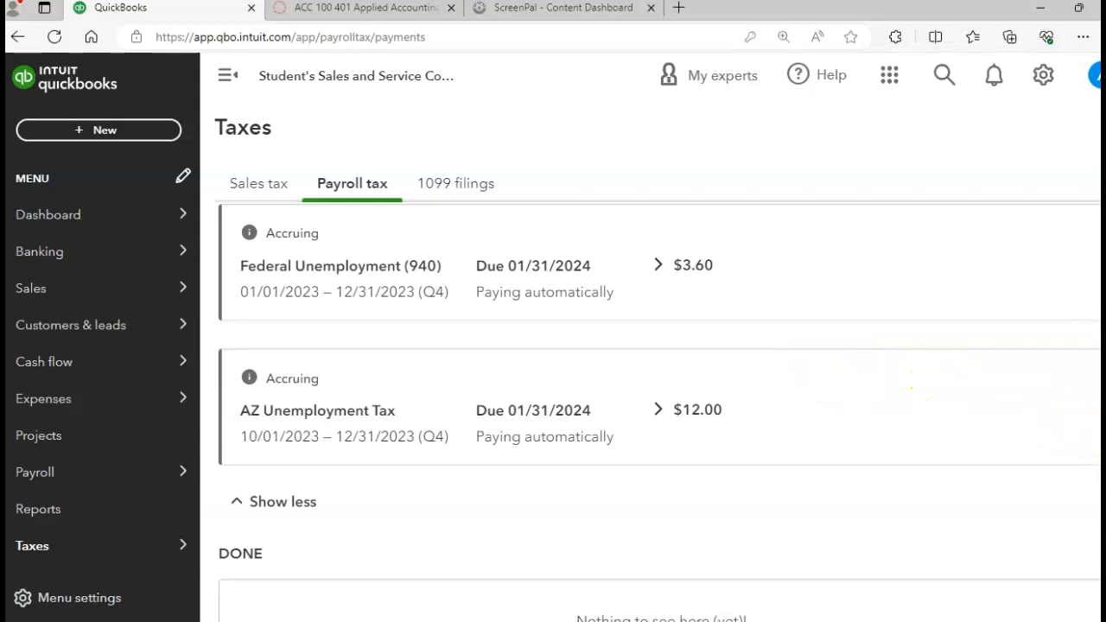
scroll(660, 411, up, 5)
scroll(659, 419, down, 1)
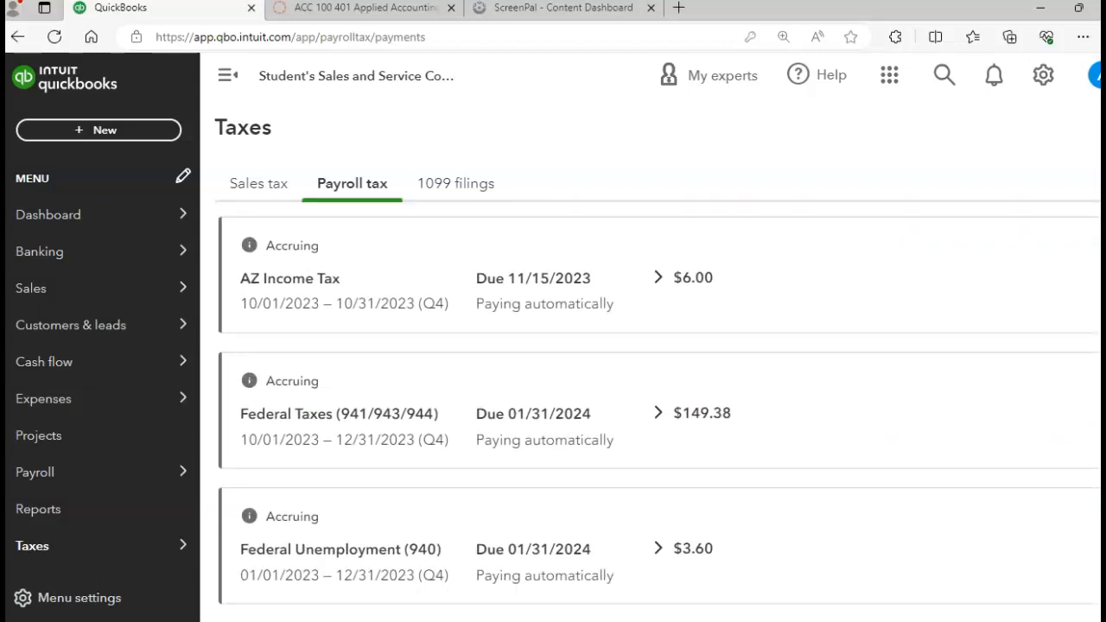
scroll(659, 412, down, 4)
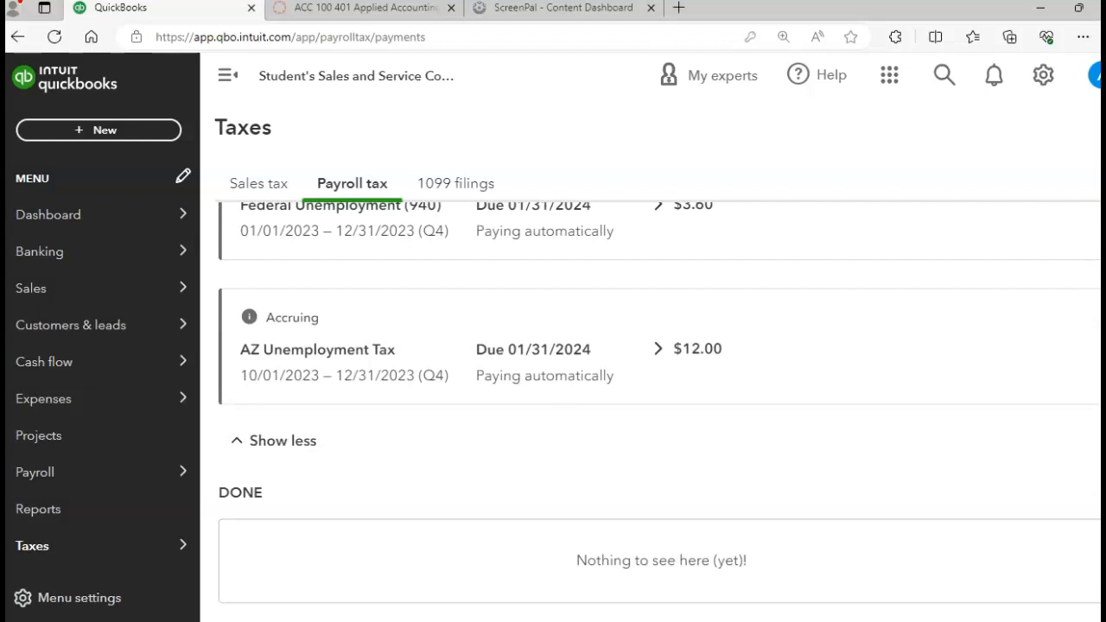
scroll(659, 412, down, 3)
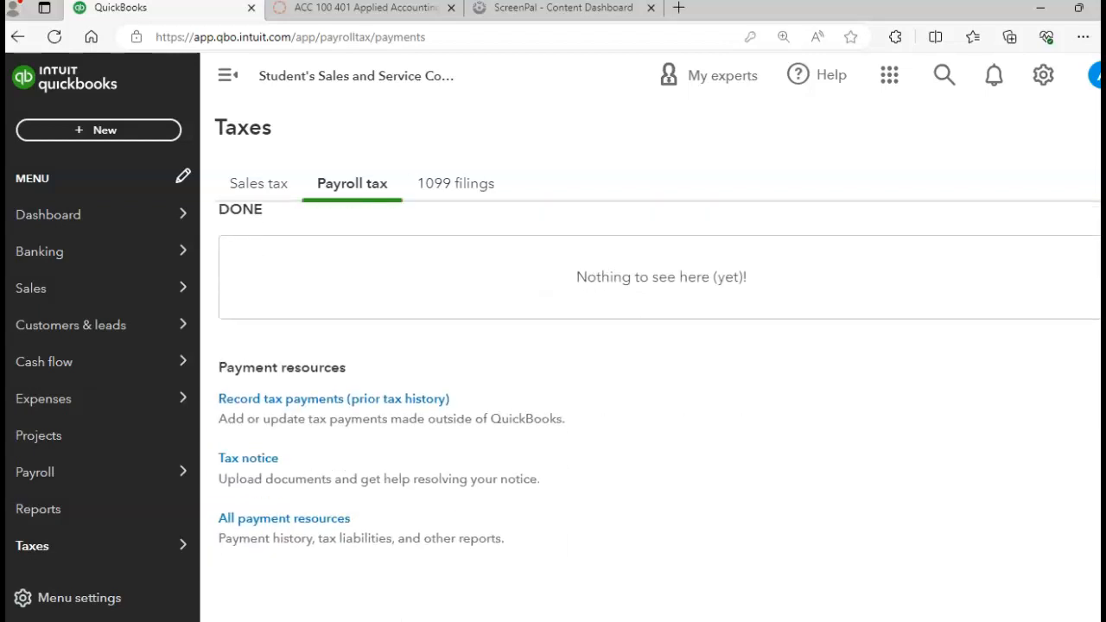
scroll(1087, 467, up, 8)
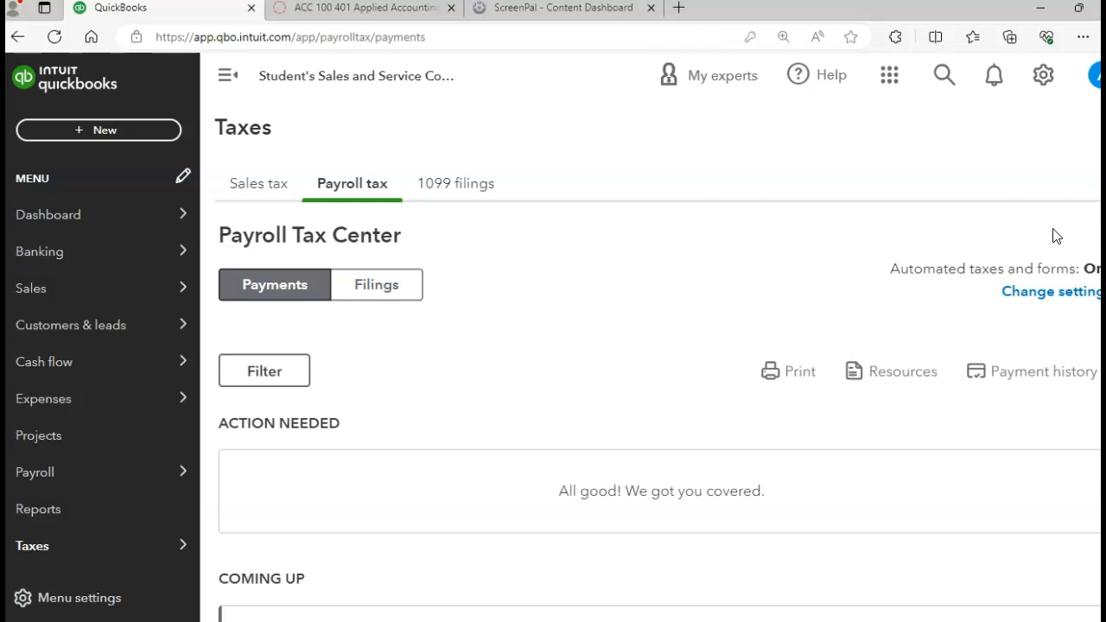
Open the payroll check dated 10/06/2023 from the recent transactions and finish the introductory report tour.
click(944, 77)
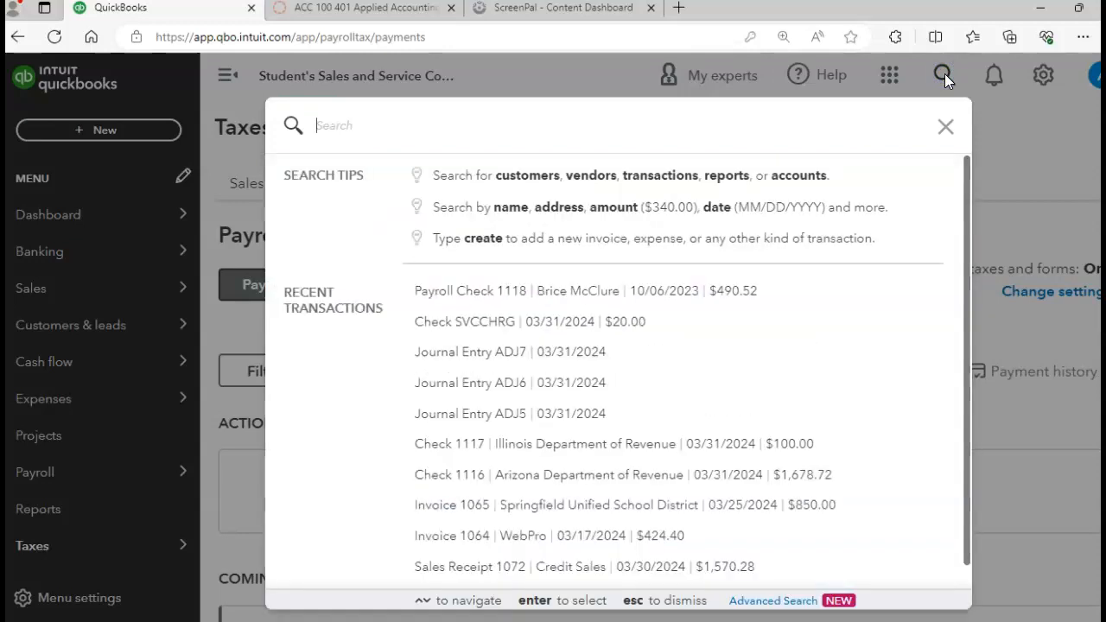
click(459, 294)
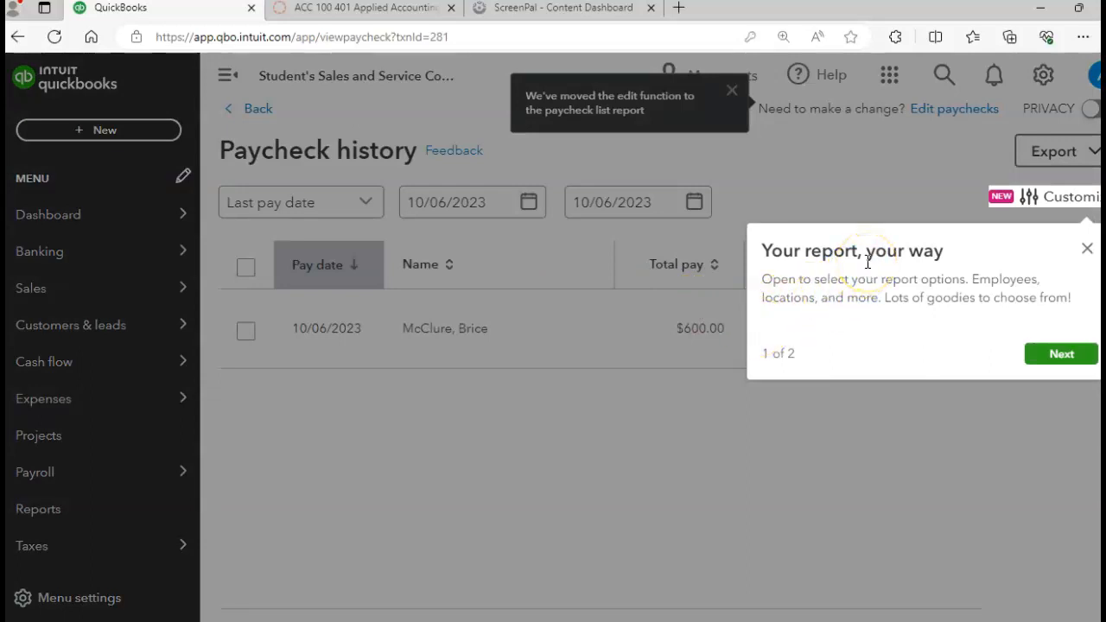
click(1063, 355)
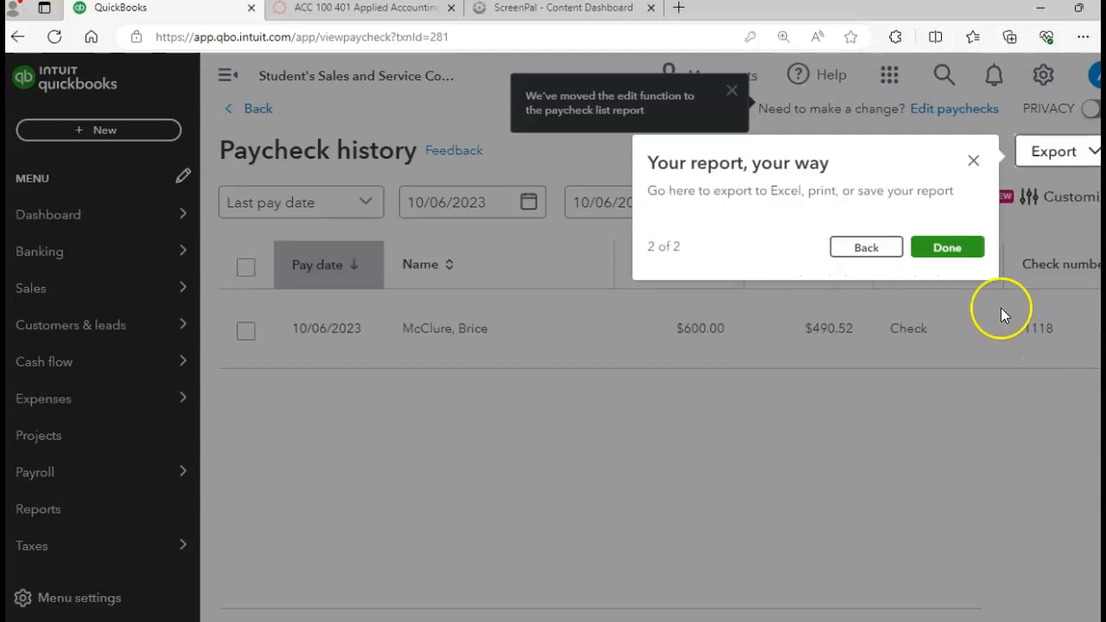
click(940, 256)
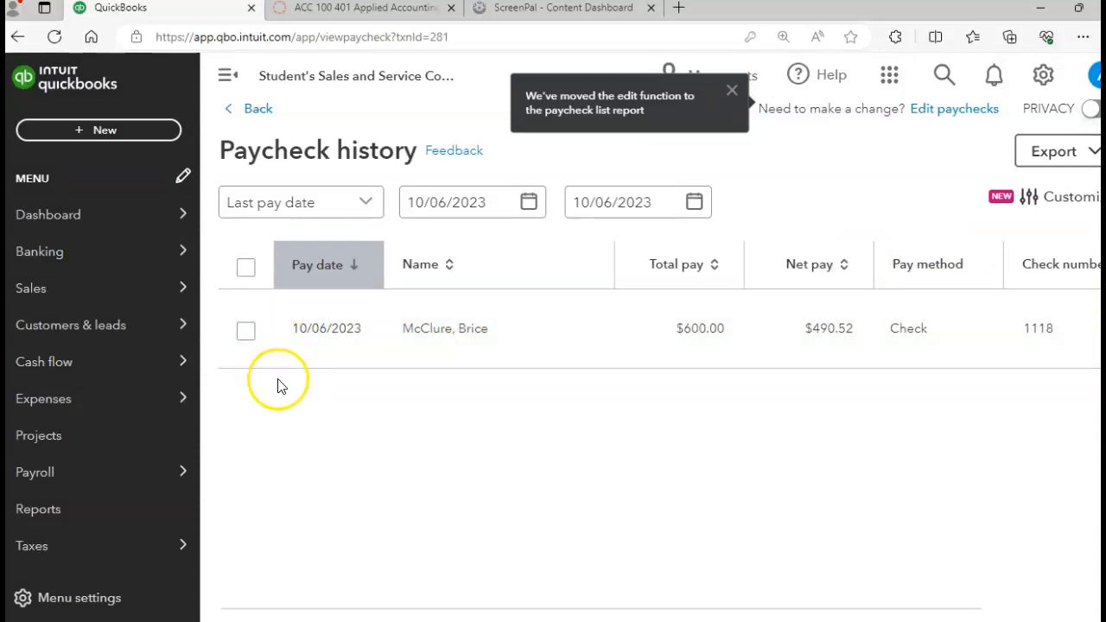
Select the 10/06/2023 paycheck in the paycheck history and generate its printable pay stub.
click(245, 339)
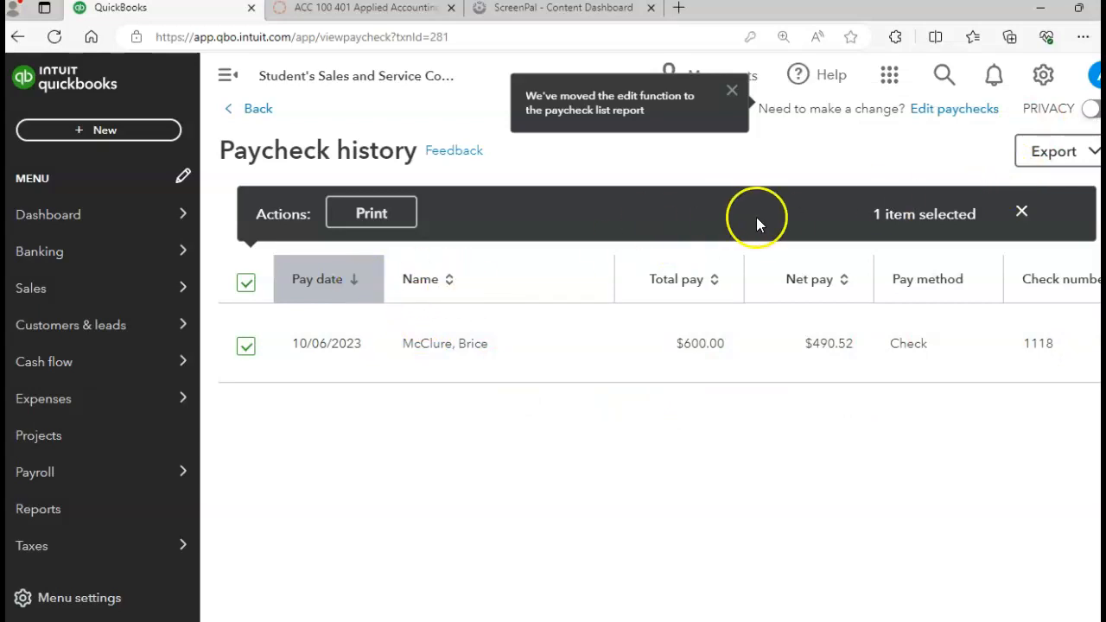
click(1048, 156)
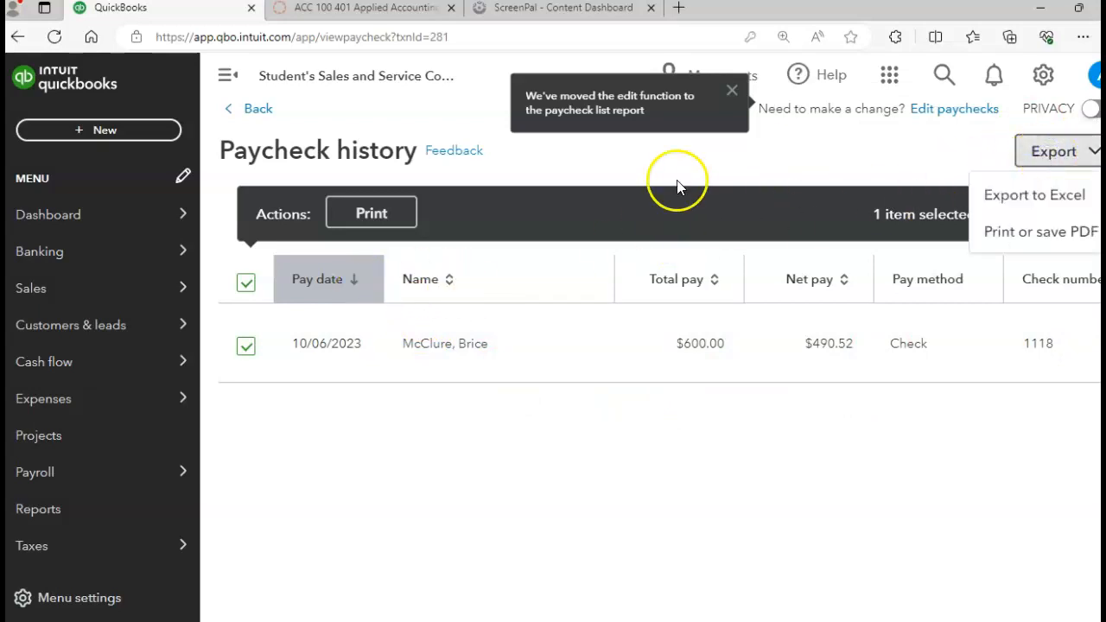
click(366, 223)
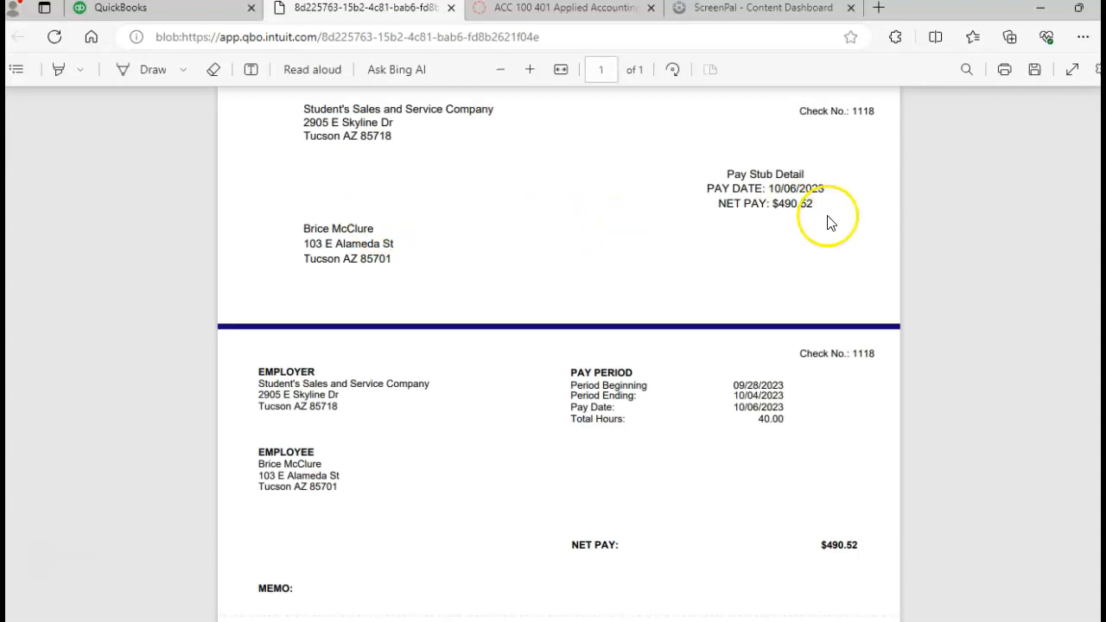
Examine the pay stub's pay period, hours, taxes and net pay, and close the document.
scroll(559, 346, down, 4)
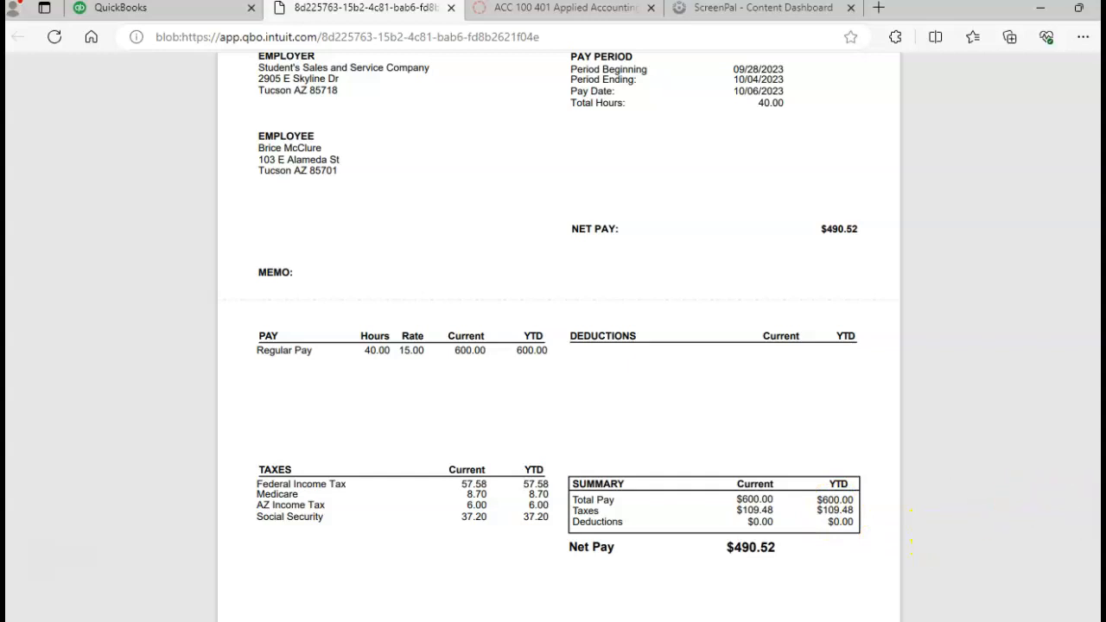
scroll(912, 532, up, 1)
scroll(1089, 407, up, 2)
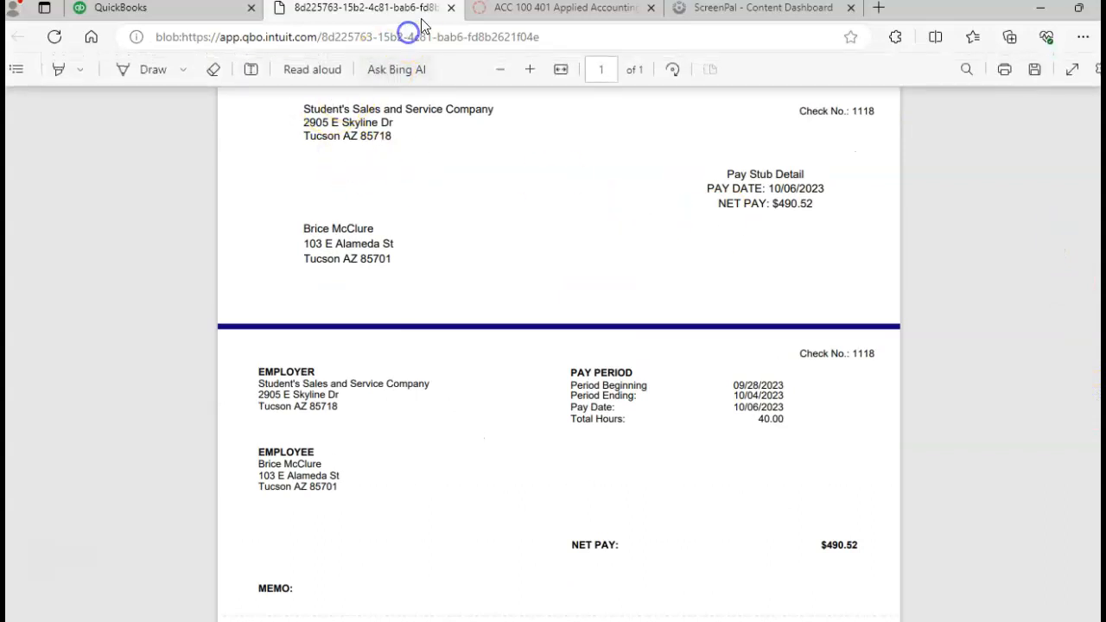
click(450, 8)
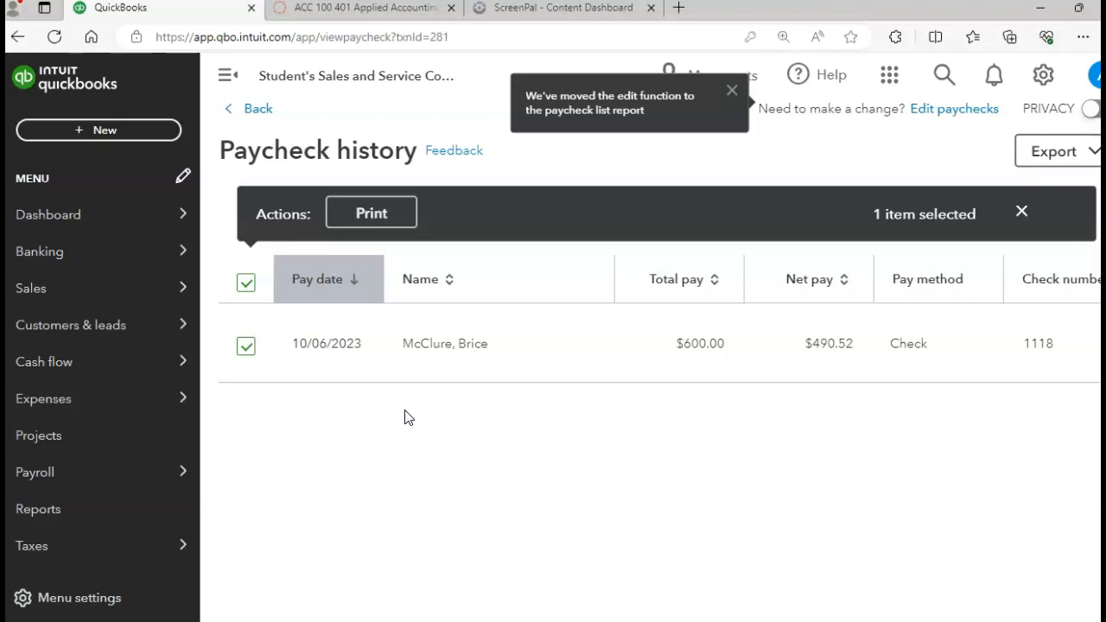
Find the Journal report by name, open it and switch it to classic view.
click(75, 516)
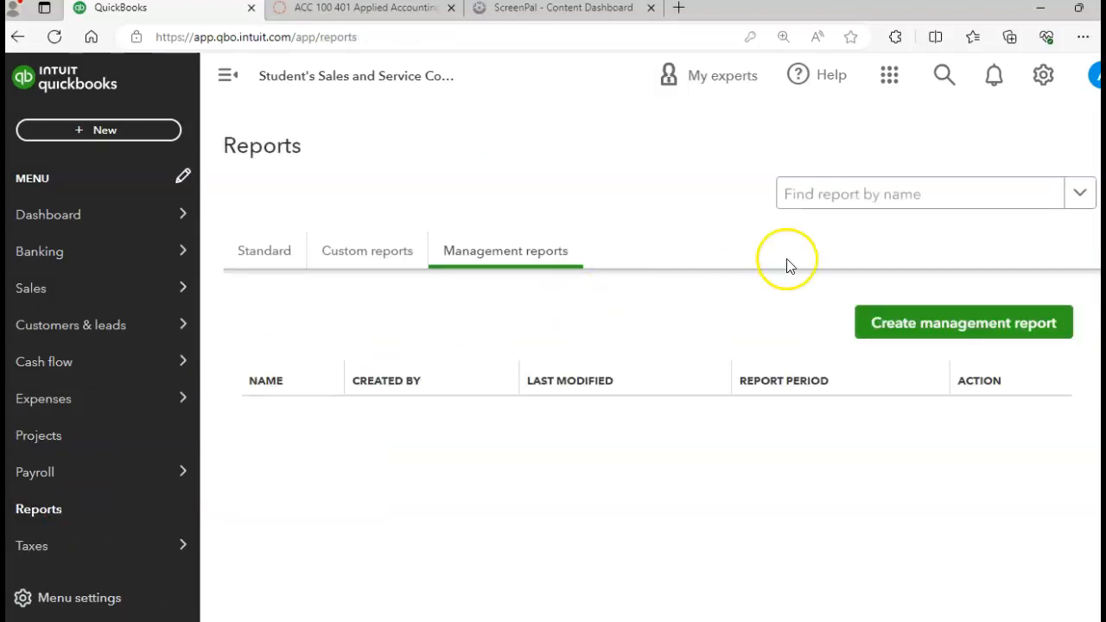
click(851, 200)
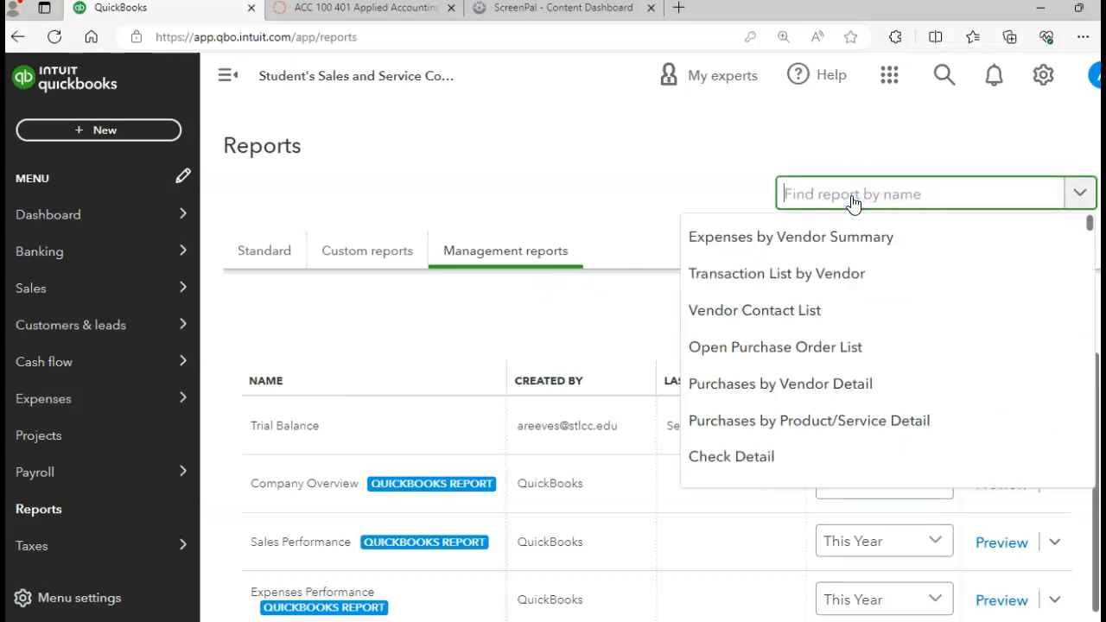
text(jou)
click(813, 233)
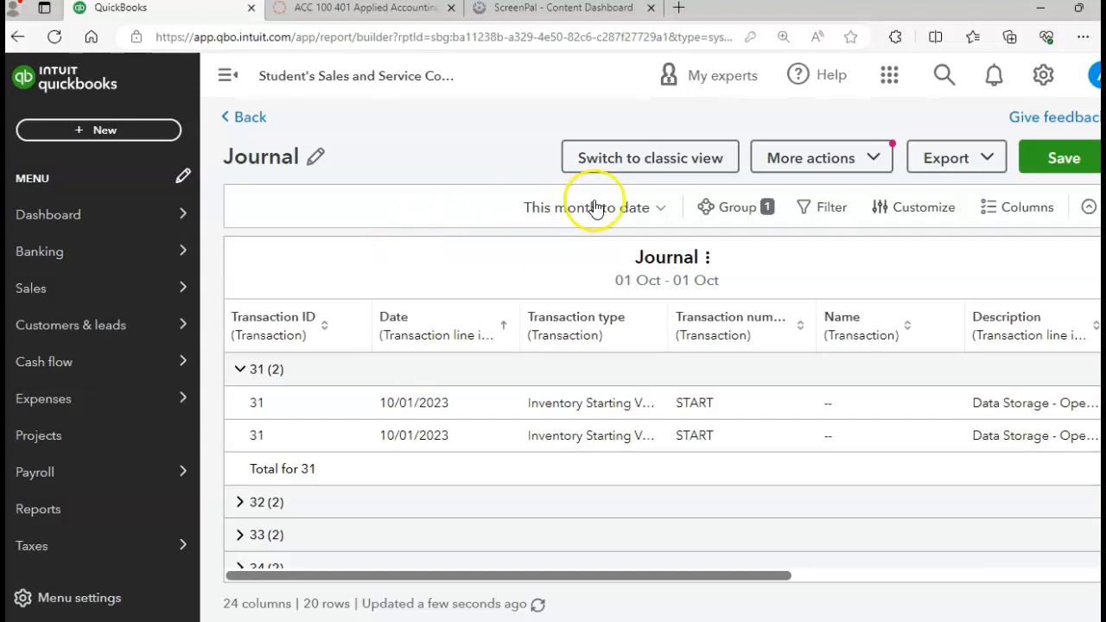
click(650, 161)
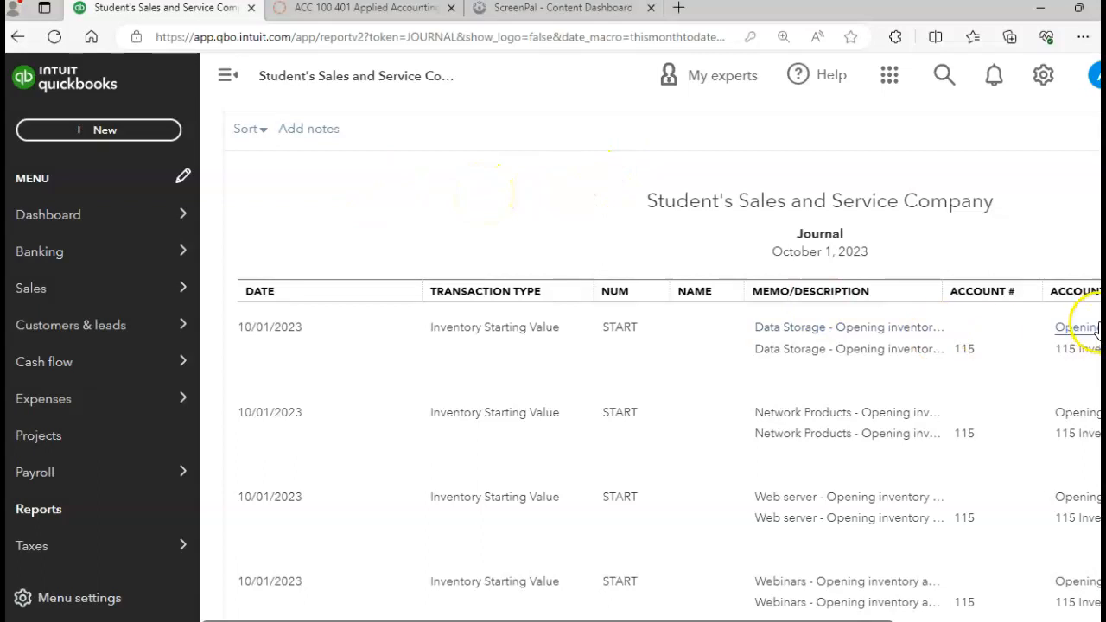
Set the Journal report to a custom period from 10/06/2023 to 10/06/2023 and view the payroll check's journal entry.
scroll(650, 360, up, 2)
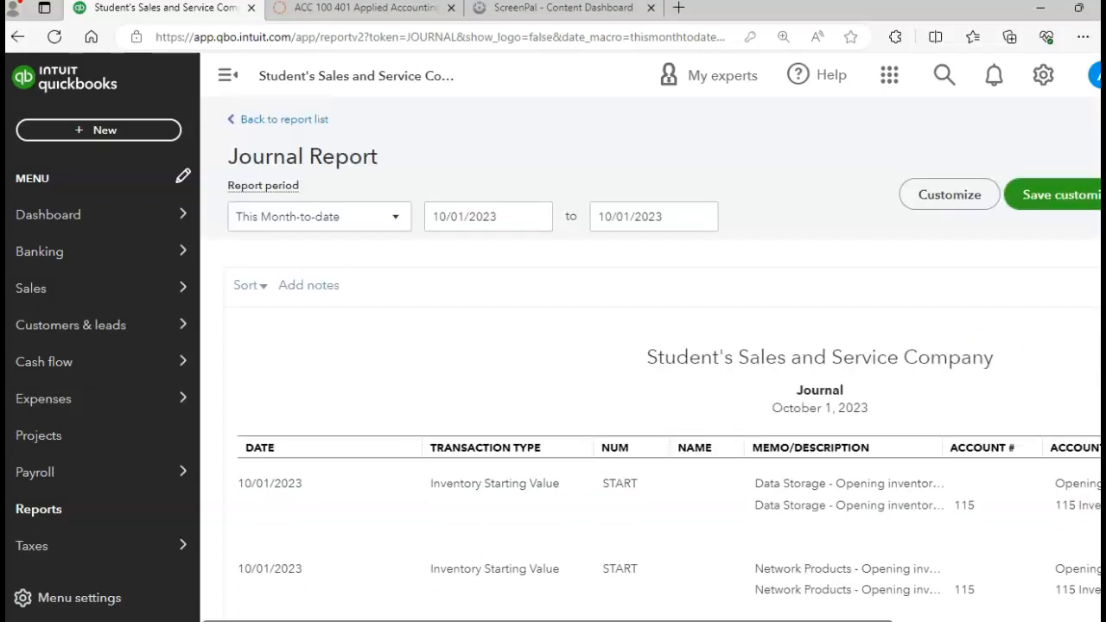
click(394, 220)
click(307, 277)
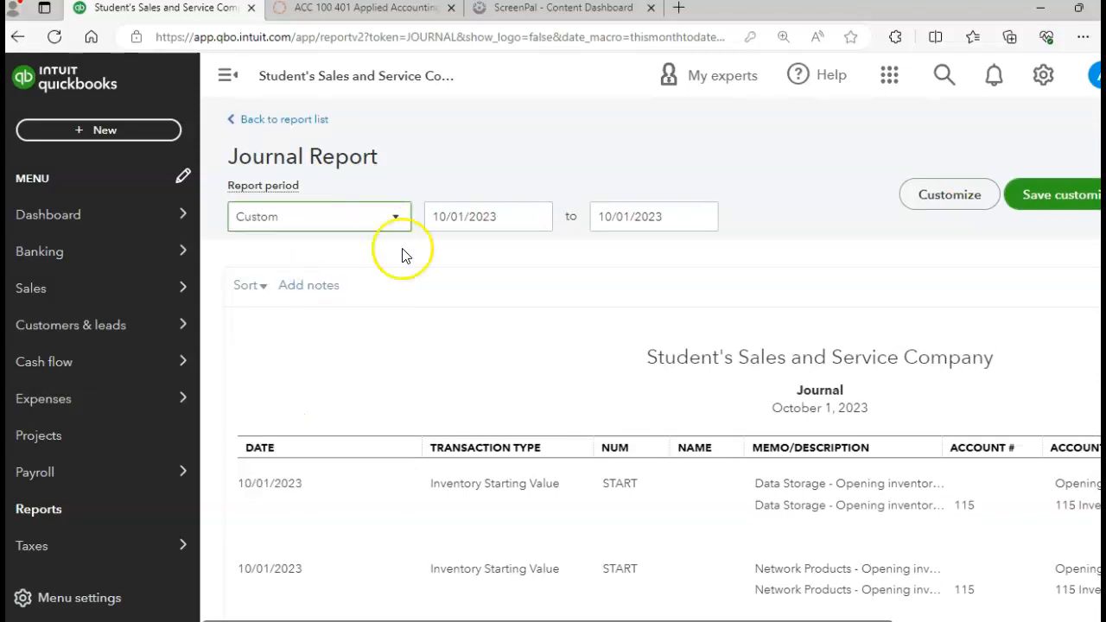
triple_click(467, 216)
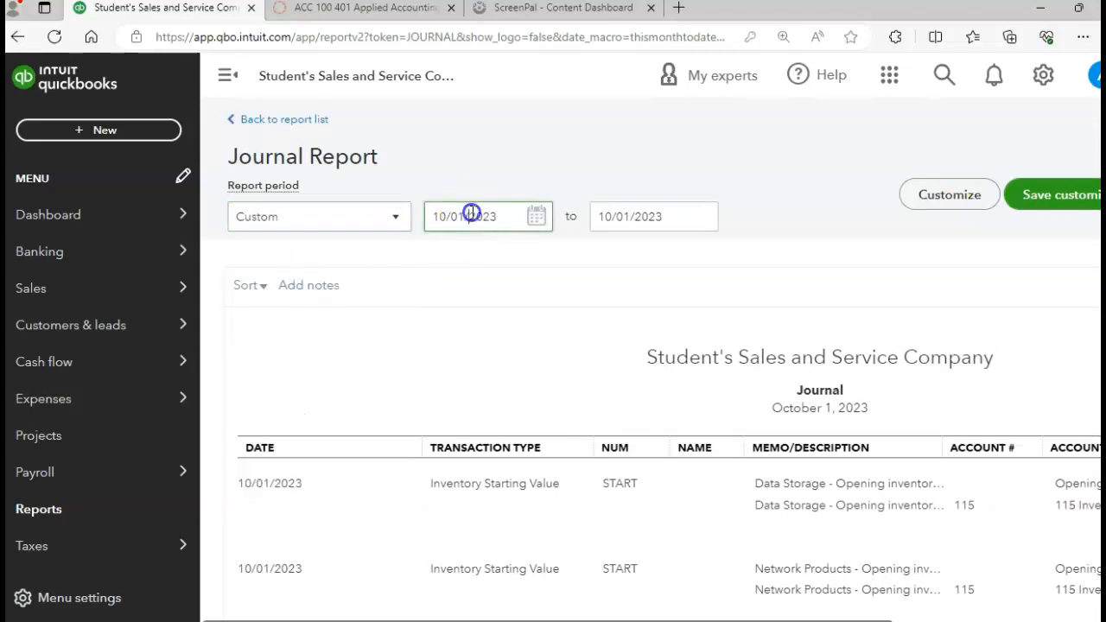
click(533, 221)
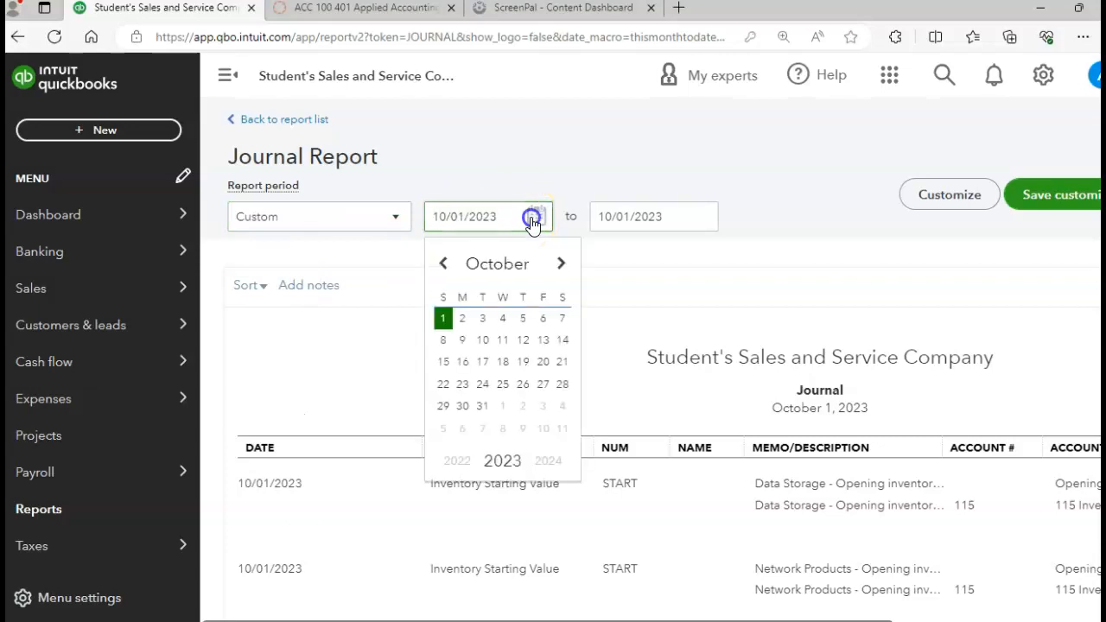
click(543, 319)
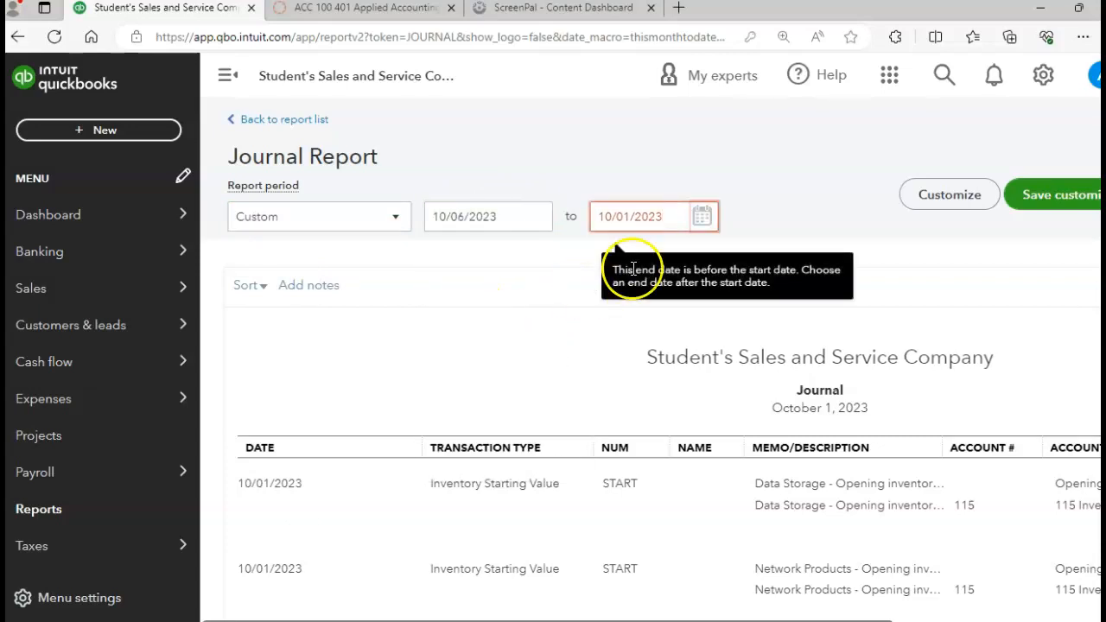
click(702, 217)
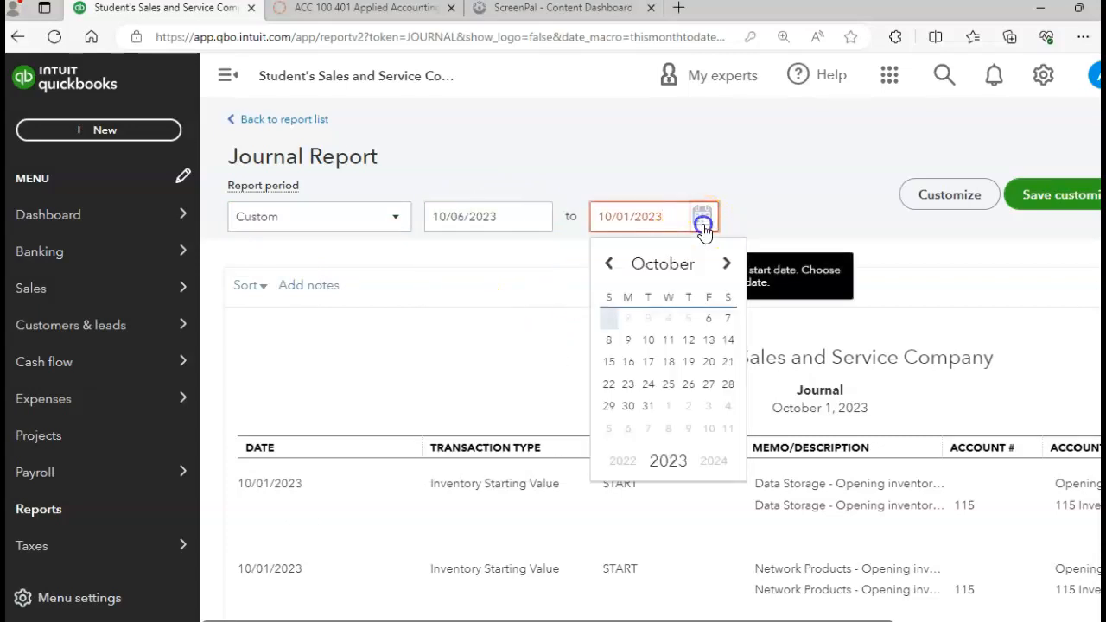
click(709, 319)
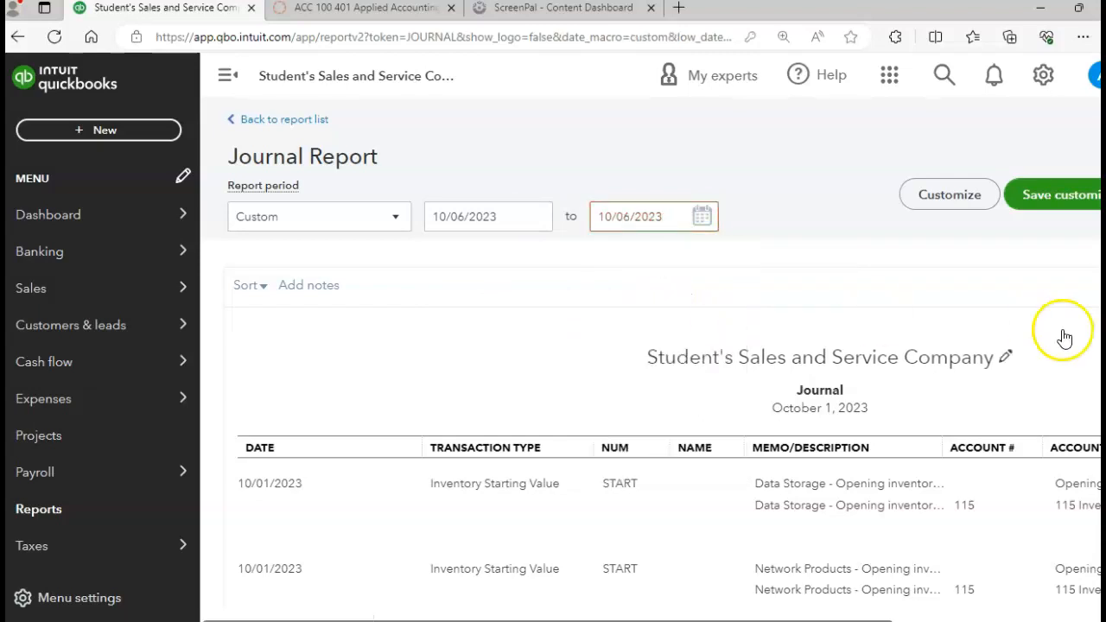
scroll(1072, 328, down, 2)
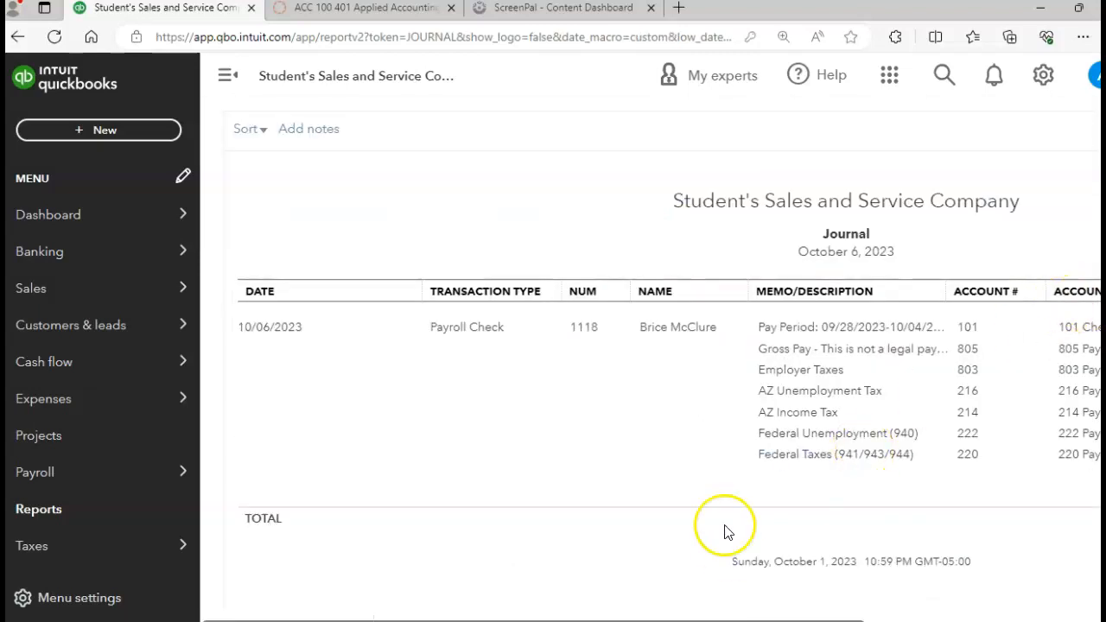
scroll(651, 372, right, 6)
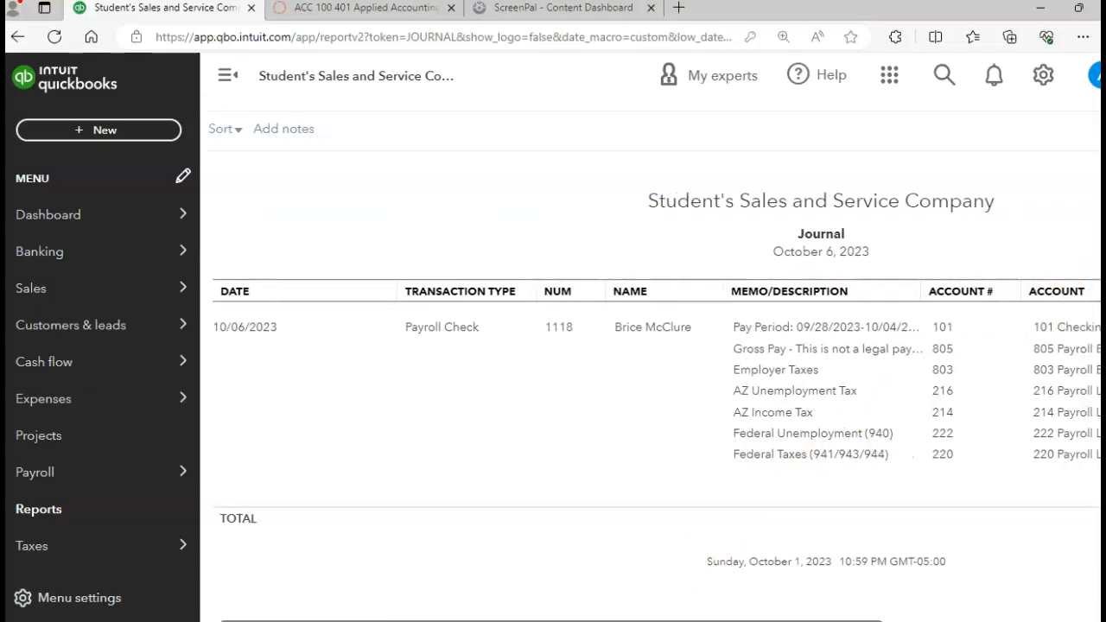
Check the payroll check's debits and credits in the Journal report, and start a new payroll run from the employees page.
scroll(588, 397, right, 4)
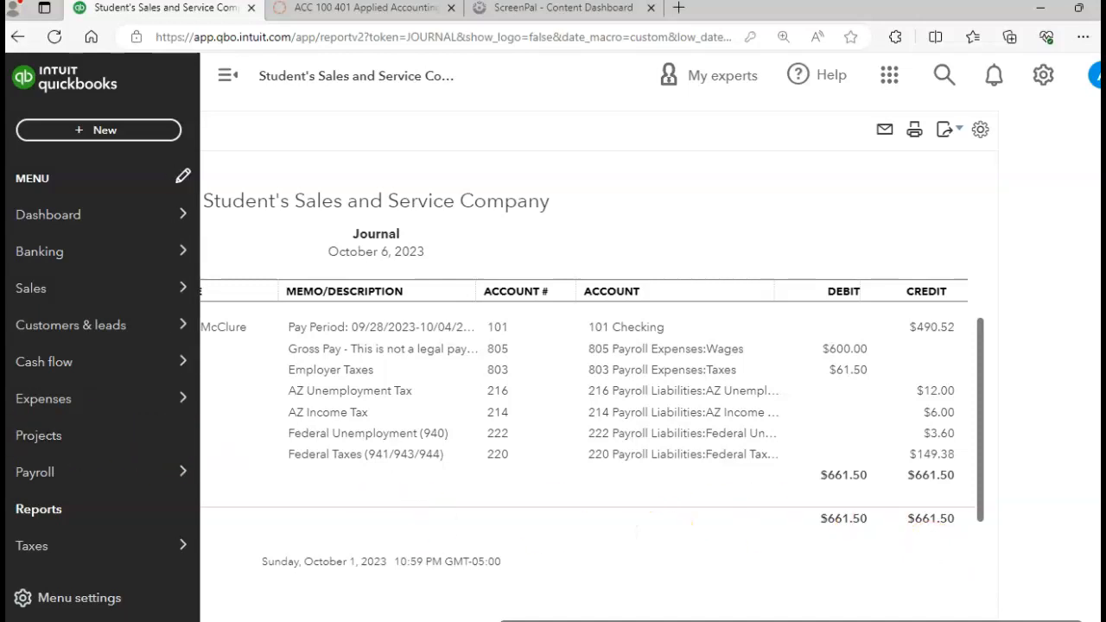
mouse_move(39, 484)
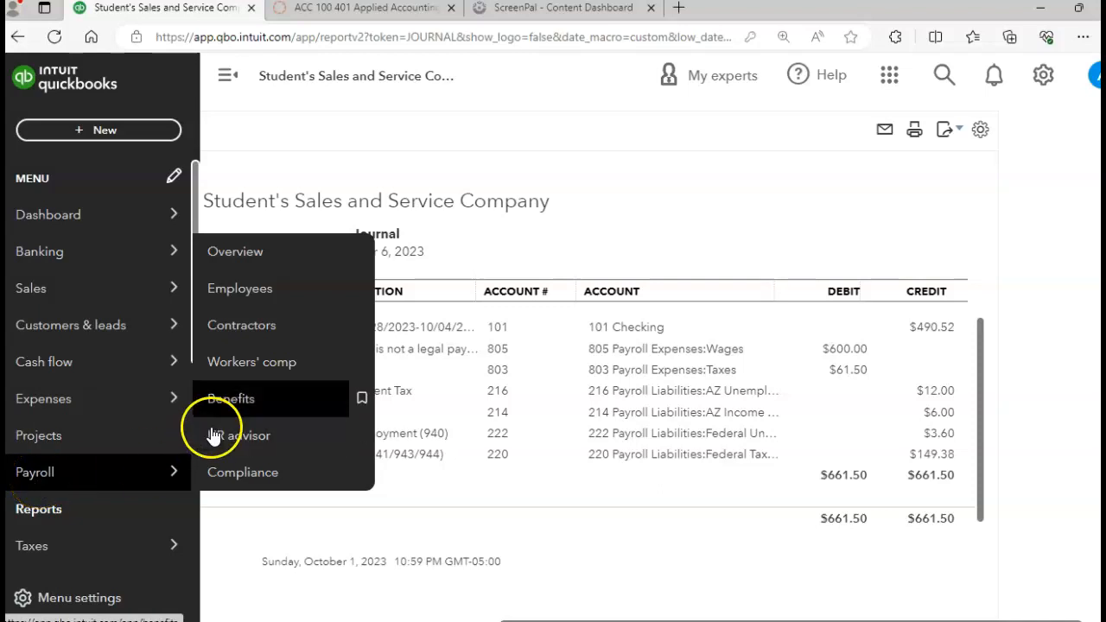
click(243, 306)
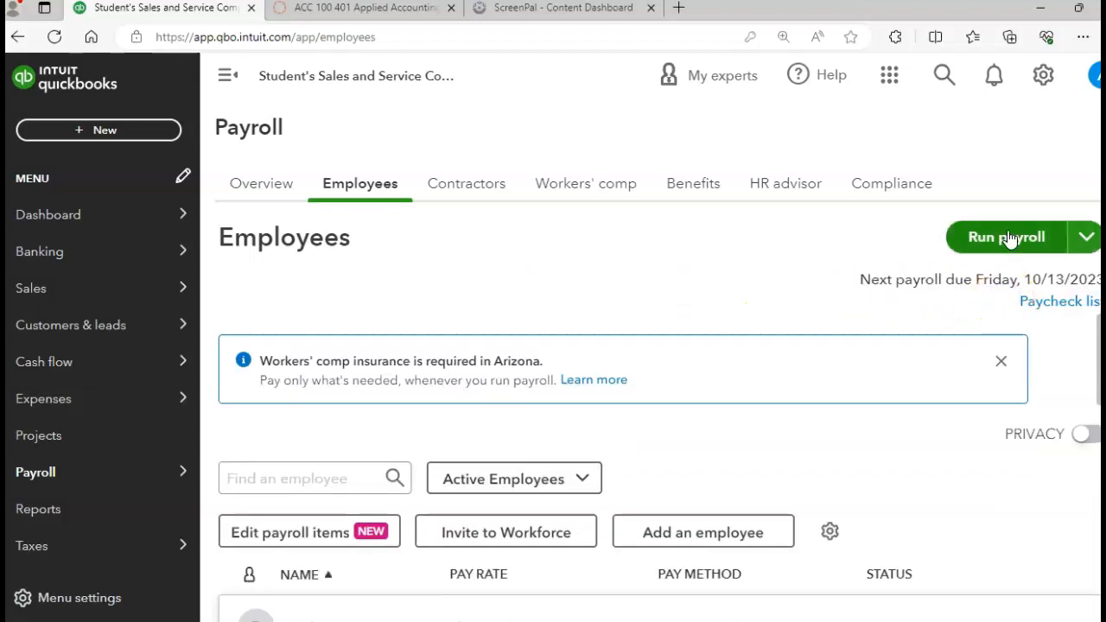
click(1007, 235)
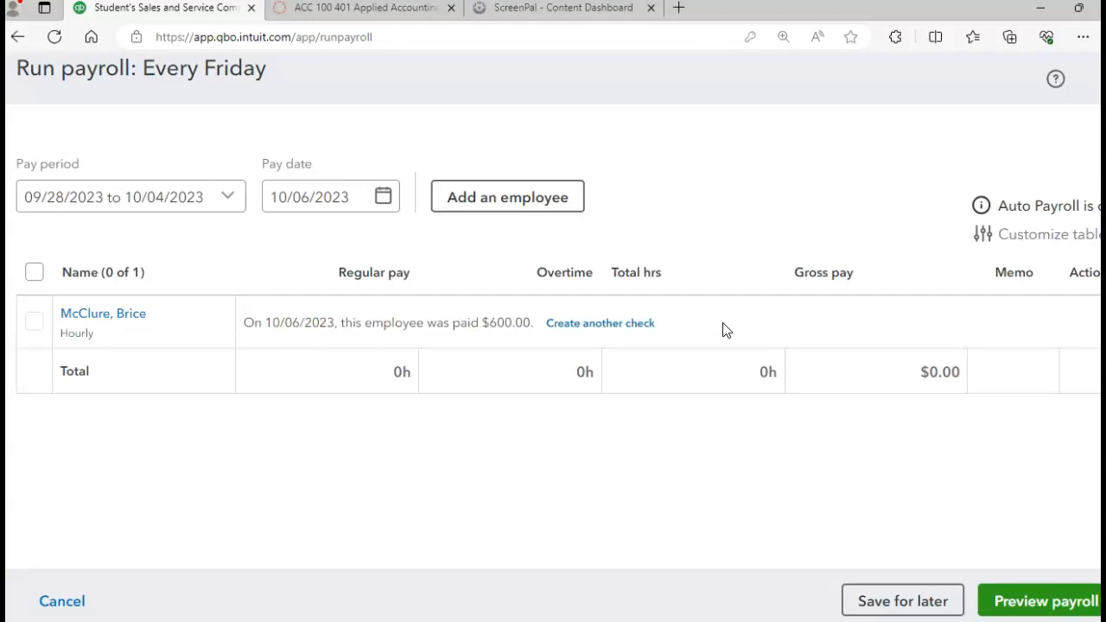
Set the payroll run's pay period to 10/05/2023 to 10/11/2023, and preview and submit the employee's payroll.
click(37, 328)
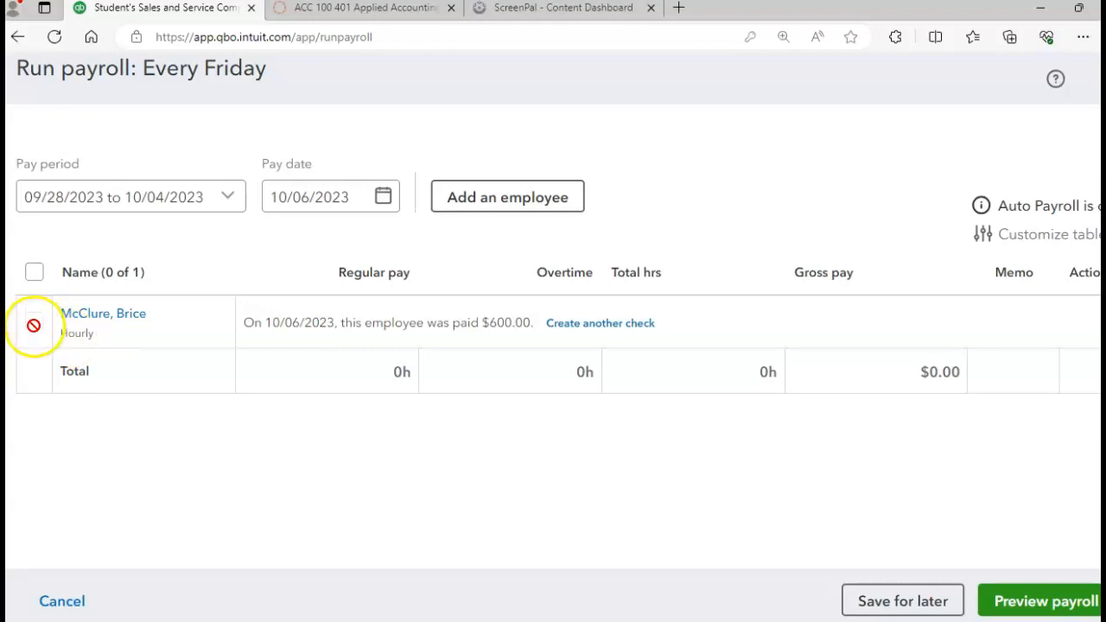
click(34, 325)
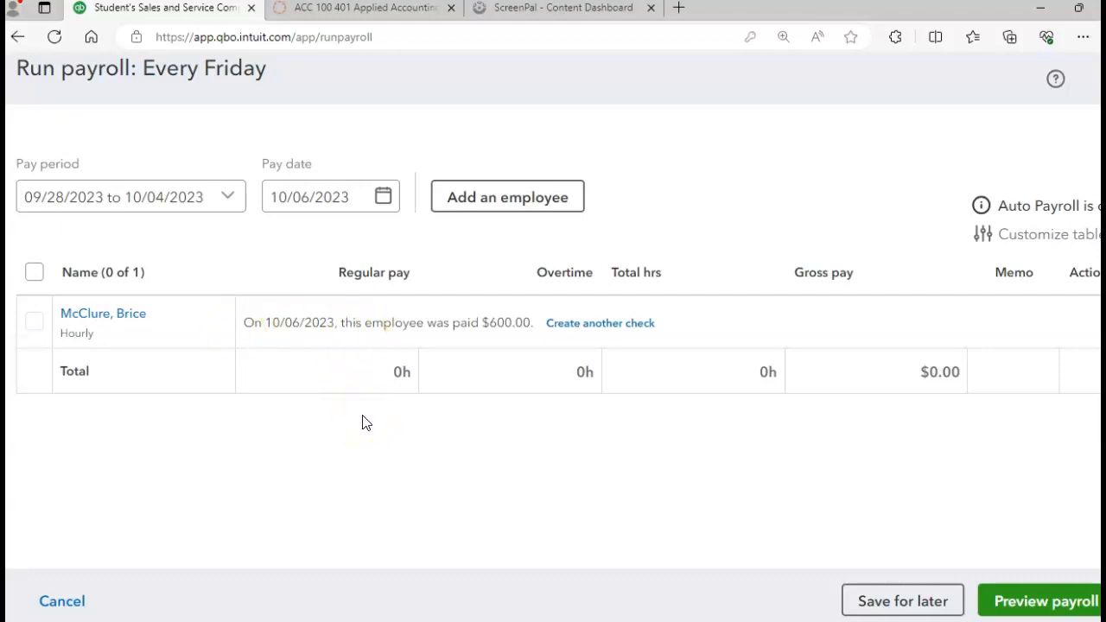
click(229, 198)
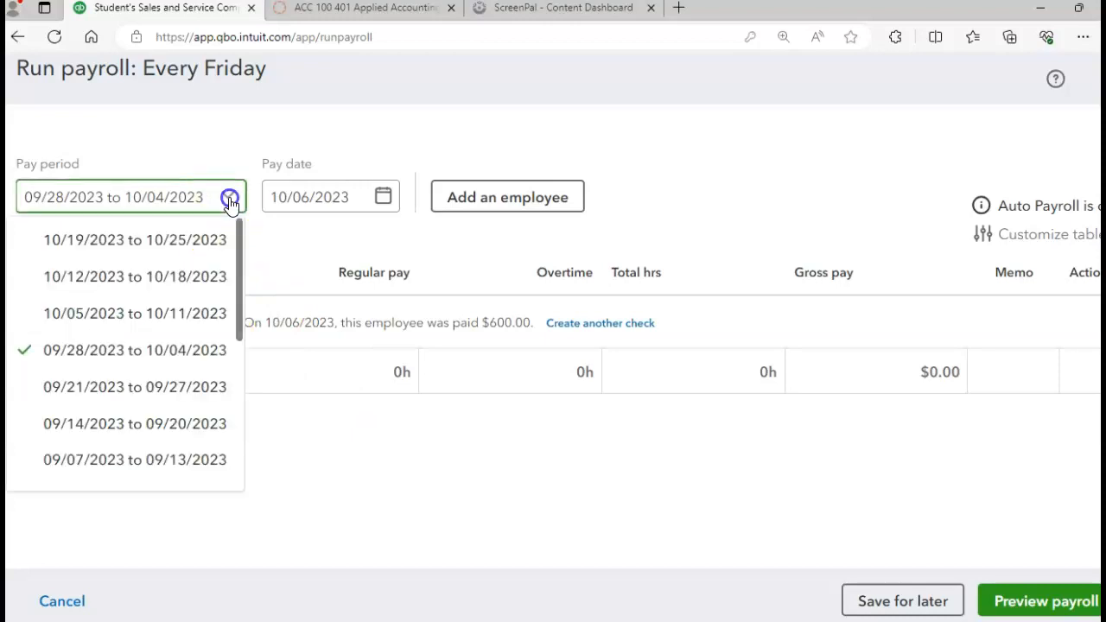
click(110, 327)
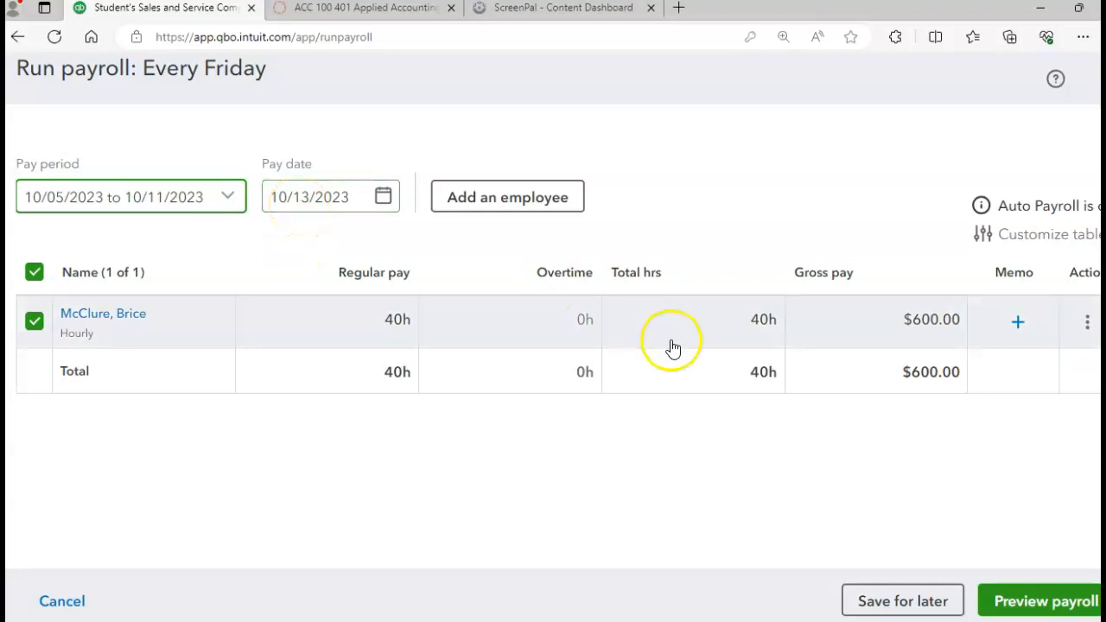
click(1035, 606)
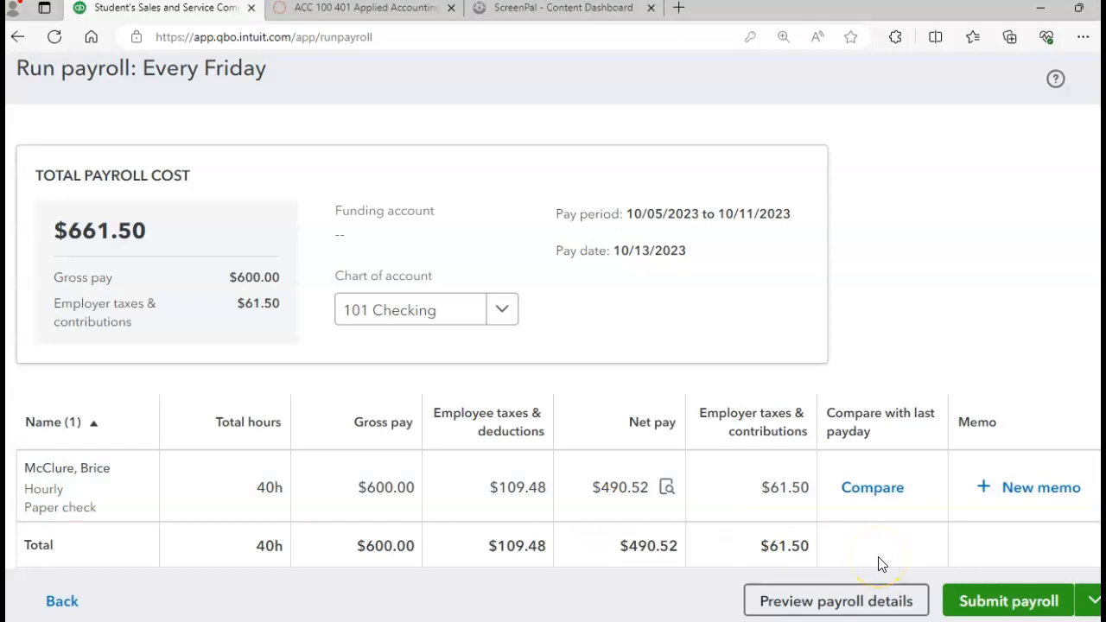
click(1010, 604)
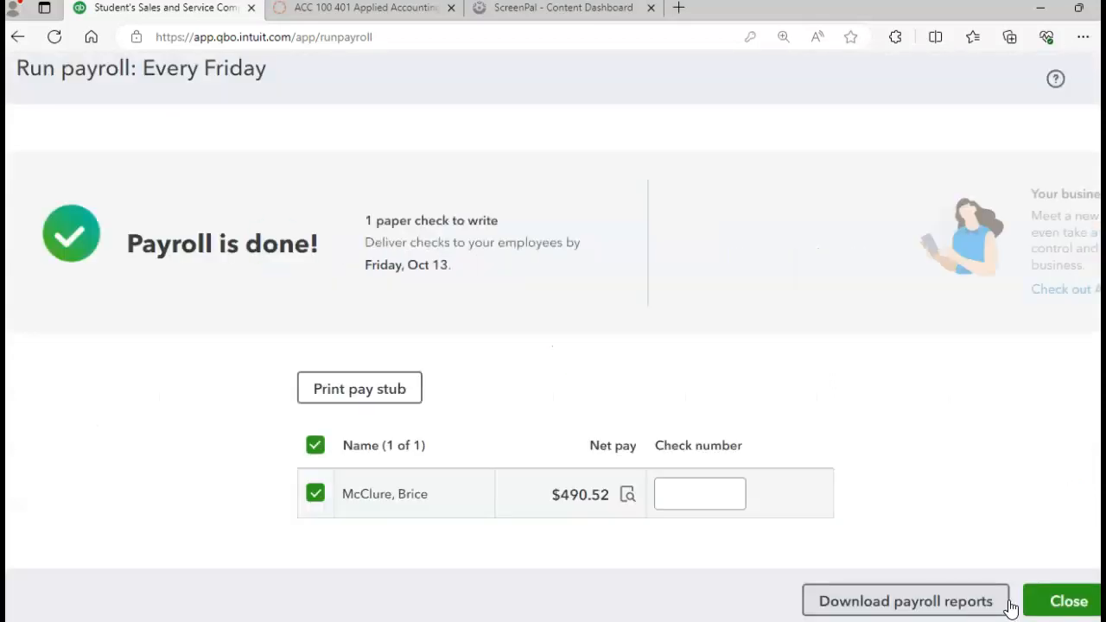
Assign check number 1119 to the employee's paycheck and close the completed payroll run.
click(701, 494)
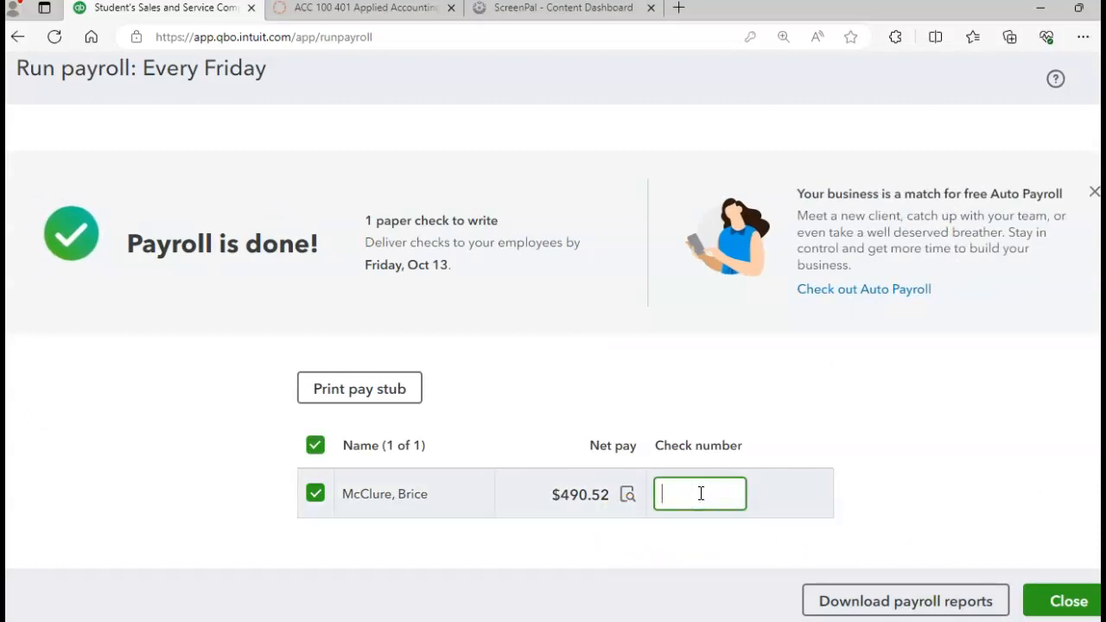
text(1119)
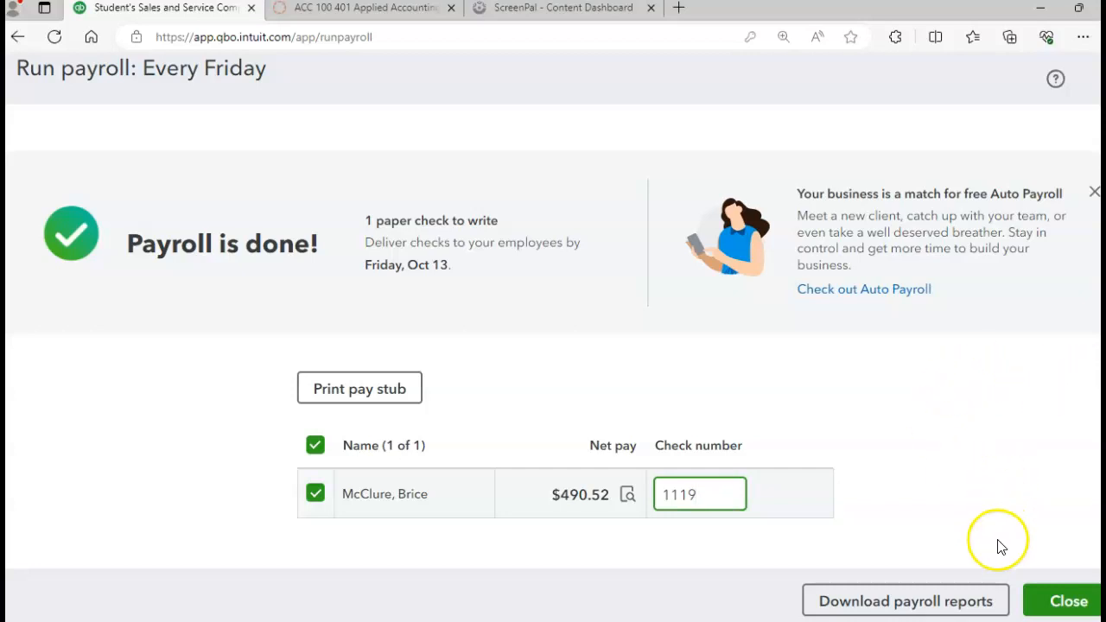
click(1055, 605)
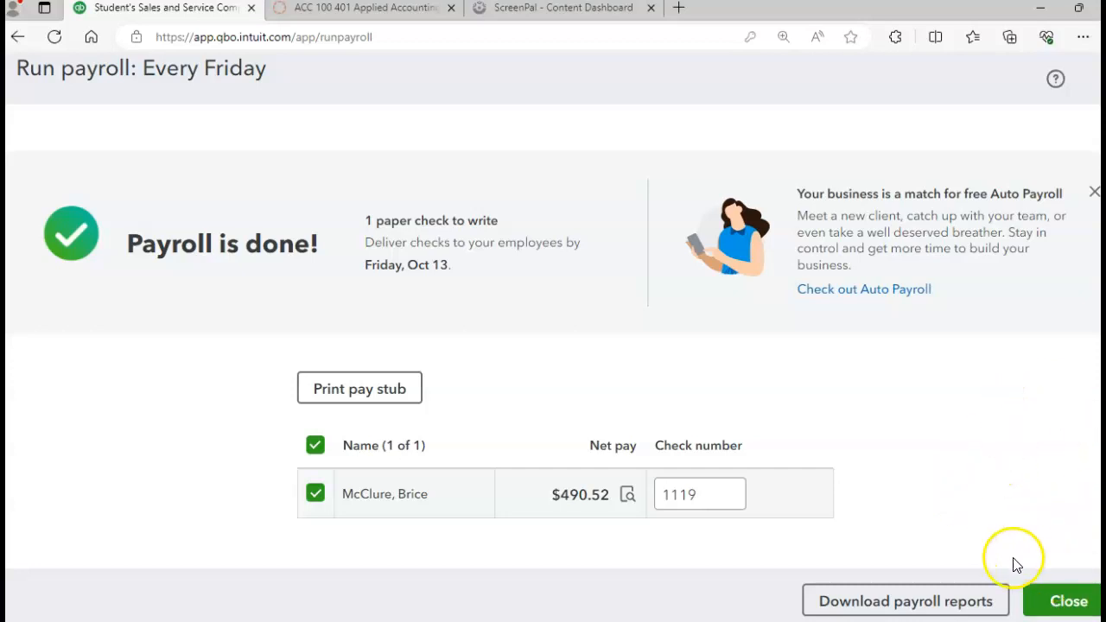
click(1066, 604)
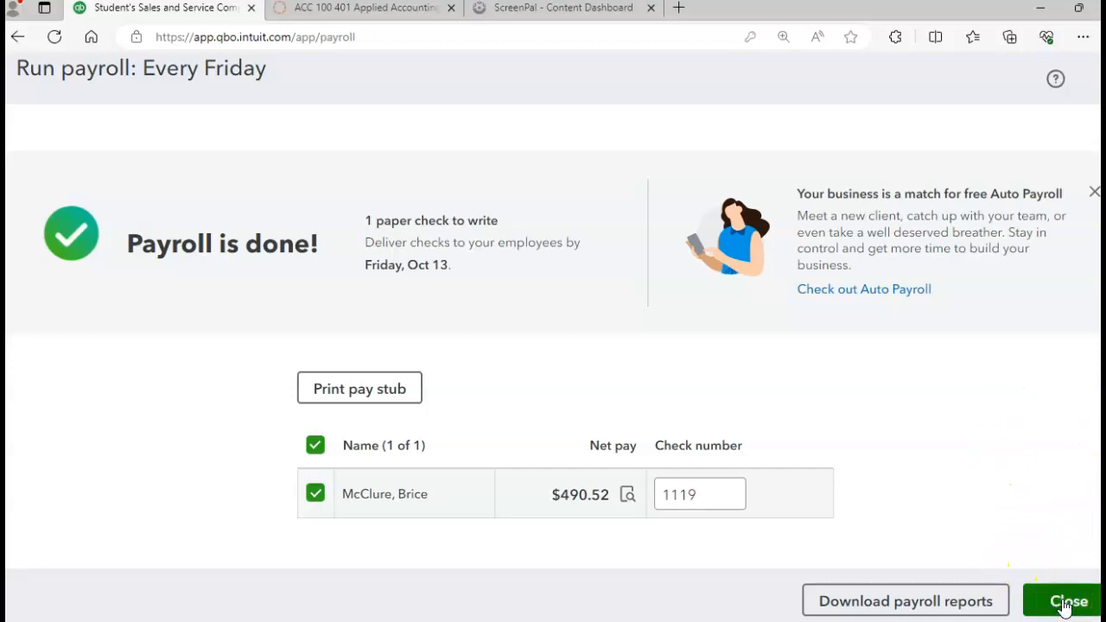